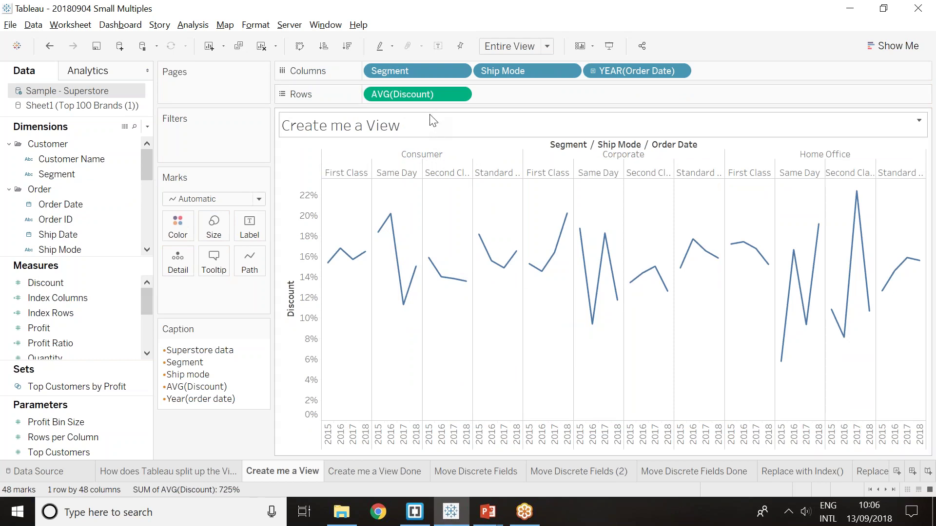
# Step: Move Ship Mode from Columns to Rows ahead of AVG(Discount), keeping Segment and YEAR(Order Date) on Columns
pyautogui.moveTo(519, 71); pyautogui.dragTo(366, 95)
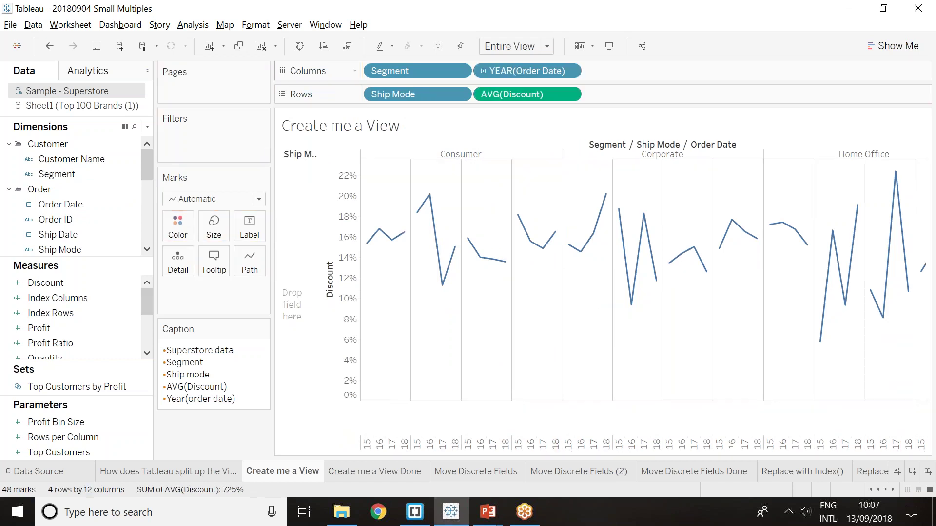
pyautogui.moveTo(526, 71); pyautogui.dragTo(478, 102)
pyautogui.moveTo(624, 94)
pyautogui.mouseDown()
pyautogui.moveTo(610, 75)
pyautogui.moveTo(624, 94)
pyautogui.mouseUp()
pyautogui.moveTo(538, 90); pyautogui.dragTo(536, 73)
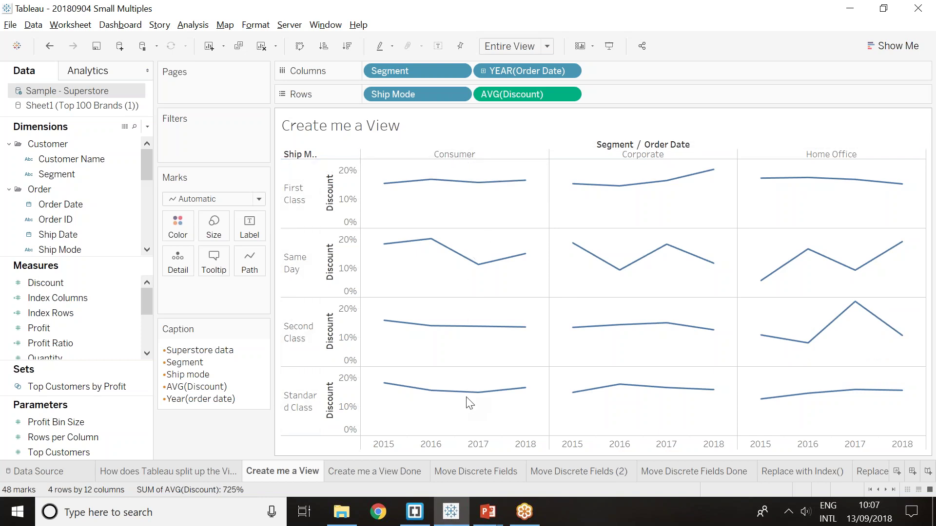
# Step: Swap rows and columns, then return AVG(Discount) to Rows after Segment and YEAR(Order Date) to Columns after Ship Mode
pyautogui.click(304, 51)
pyautogui.moveTo(530, 70); pyautogui.dragTo(647, 96)
pyautogui.moveTo(532, 90); pyautogui.dragTo(537, 72)
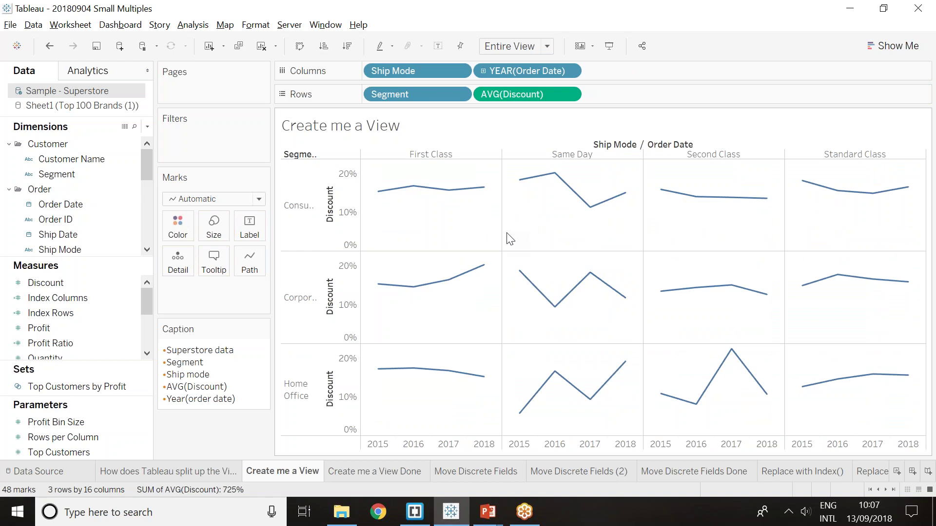
# Step: Switch to the PowerPoint slideshow, advance through the "What defines the grid" slide, and return to Tableau
pyautogui.hotkey('alt', 'Tab')
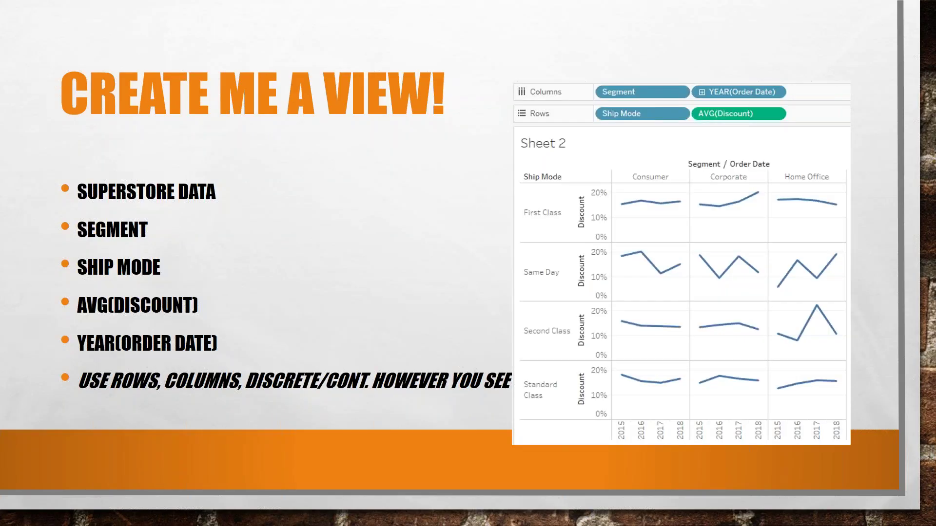
pyautogui.press('Right')
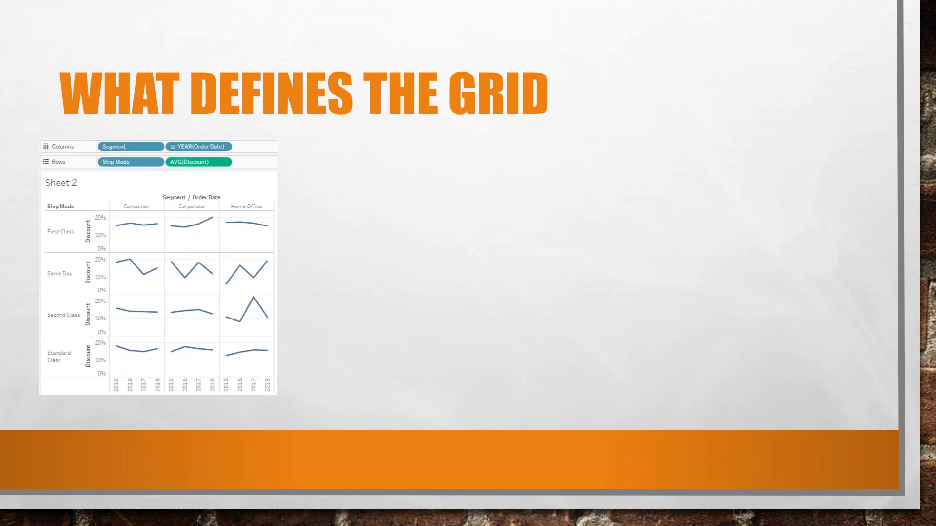
pyautogui.press('Right')
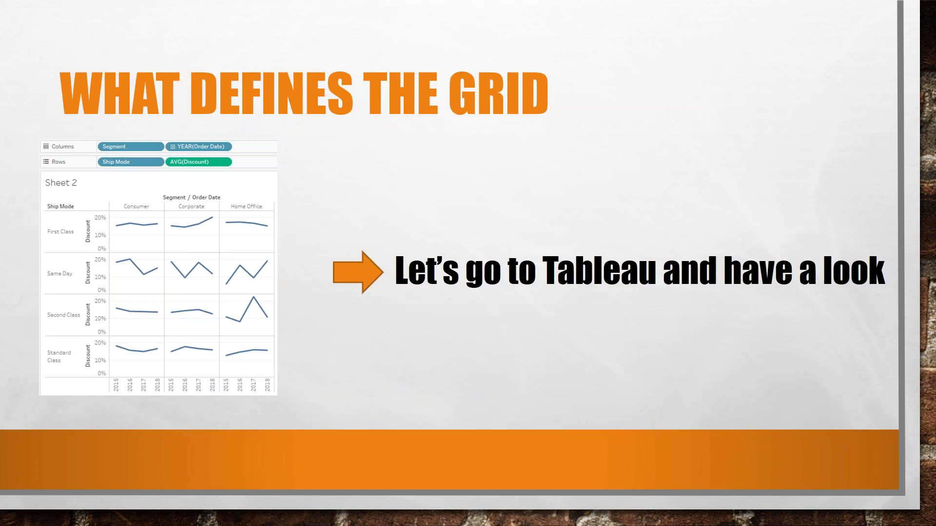
pyautogui.hotkey('alt', 'Tab')
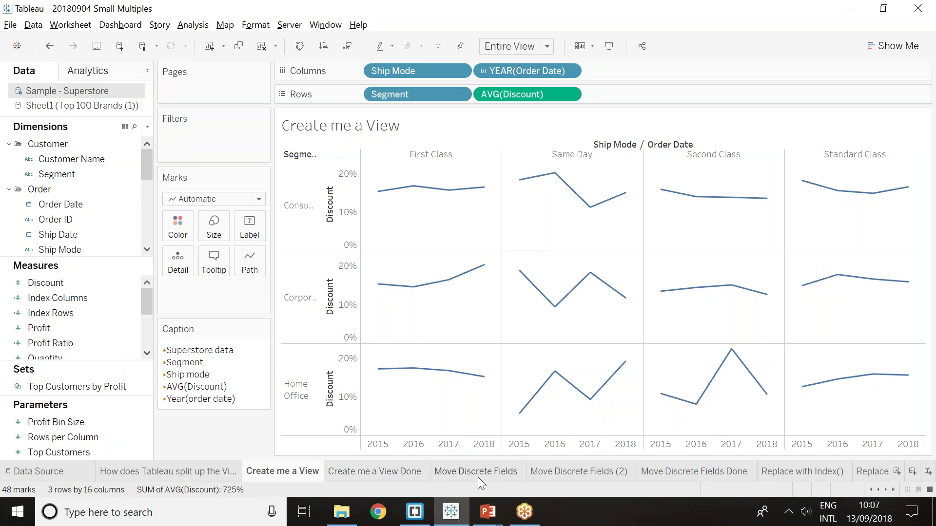
# Step: On the Move Discrete Fields sheet, move Segment and Ship Mode from the shelves to Detail and inspect the lines
pyautogui.click(478, 477)
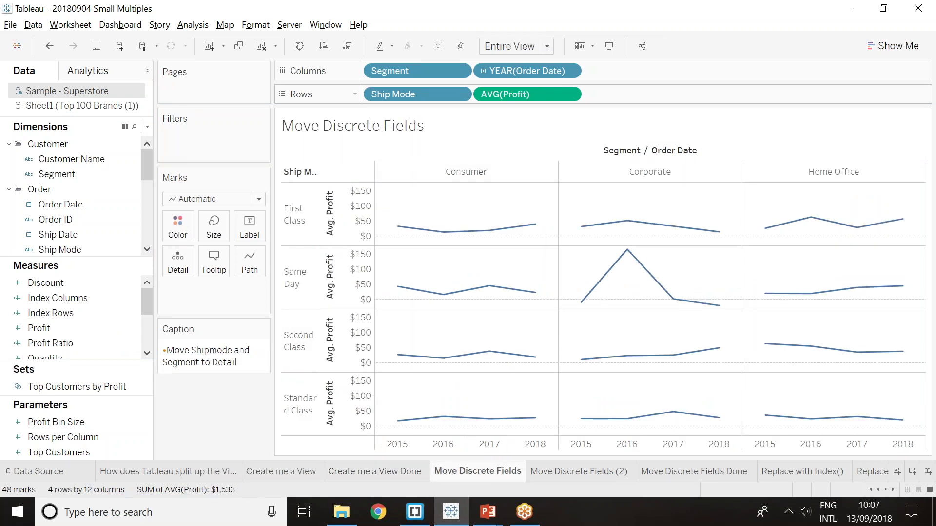
pyautogui.moveTo(399, 71); pyautogui.dragTo(174, 266)
pyautogui.moveTo(408, 95); pyautogui.dragTo(178, 270)
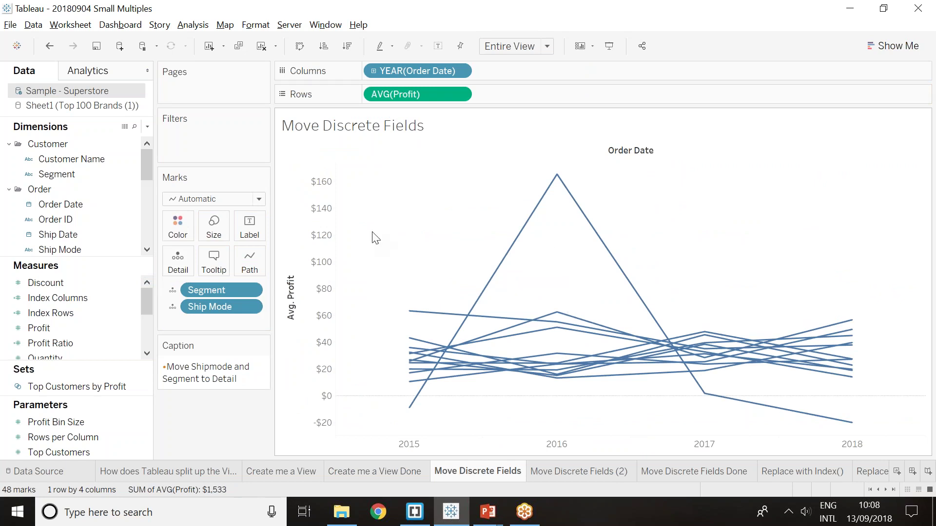
pyautogui.moveTo(502, 264)
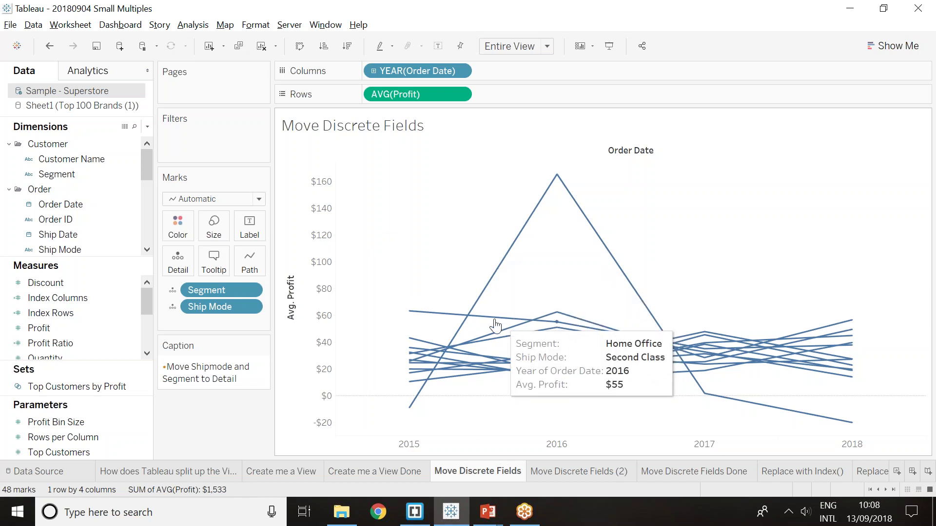
pyautogui.moveTo(492, 326)
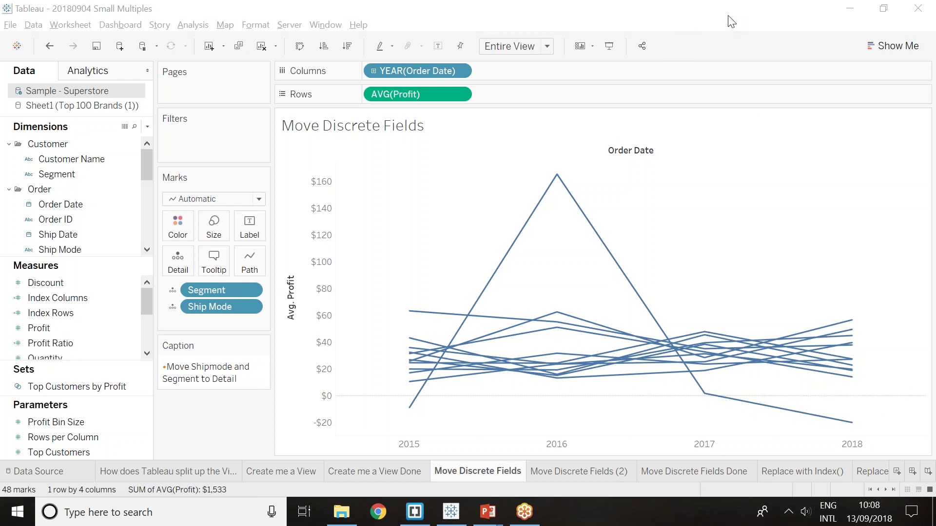
pyautogui.click(756, 20)
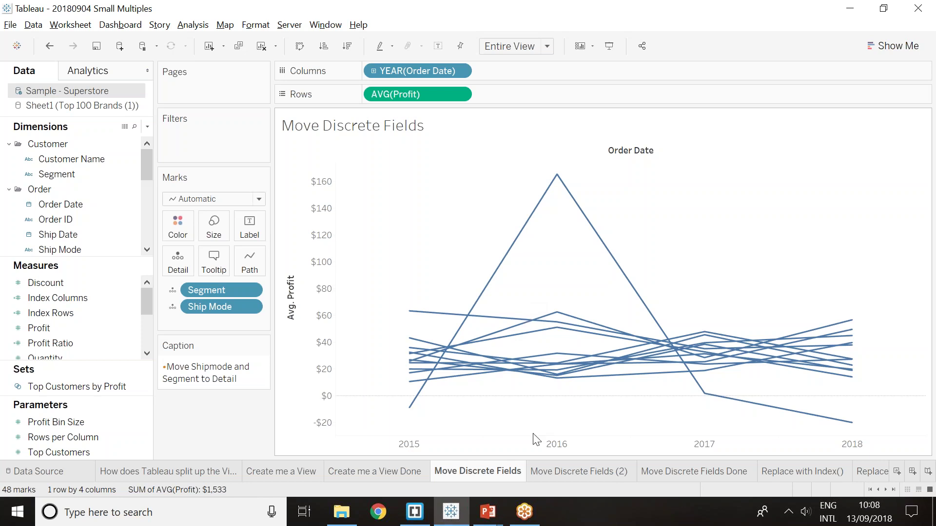
# Step: On the Move Discrete Fields (2) sheet, create a calculated field named index() with the formula INDEX()
pyautogui.click(560, 472)
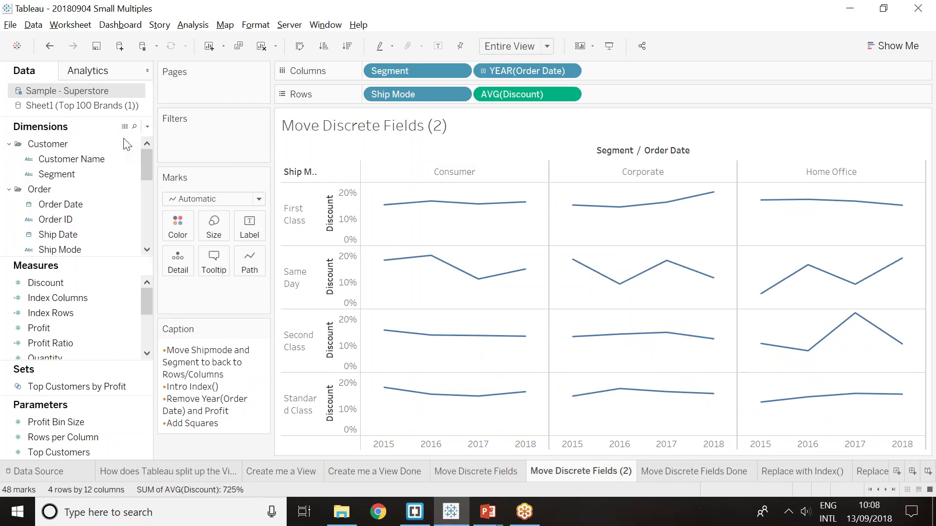
pyautogui.hotkey('alt', 'a')
pyautogui.write('c')
pyautogui.write('index(')
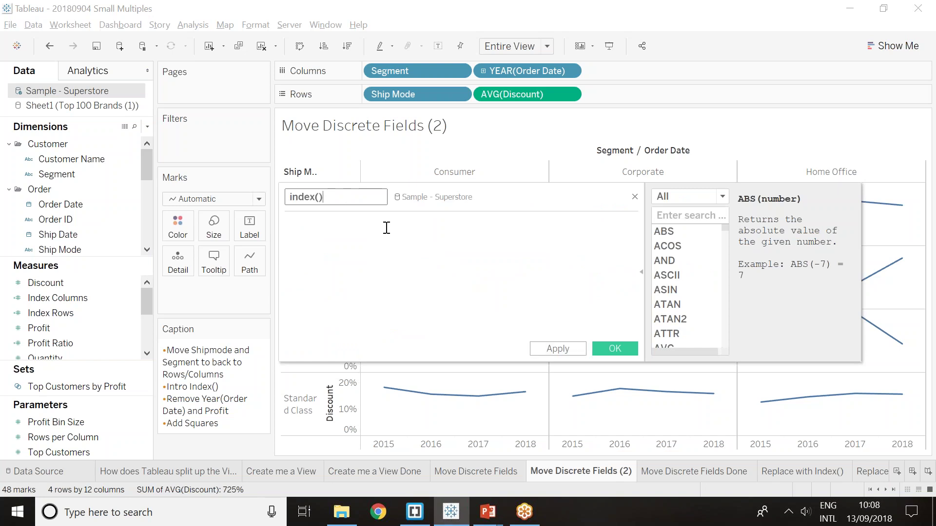
pyautogui.press('Tab')
pyautogui.write('index')
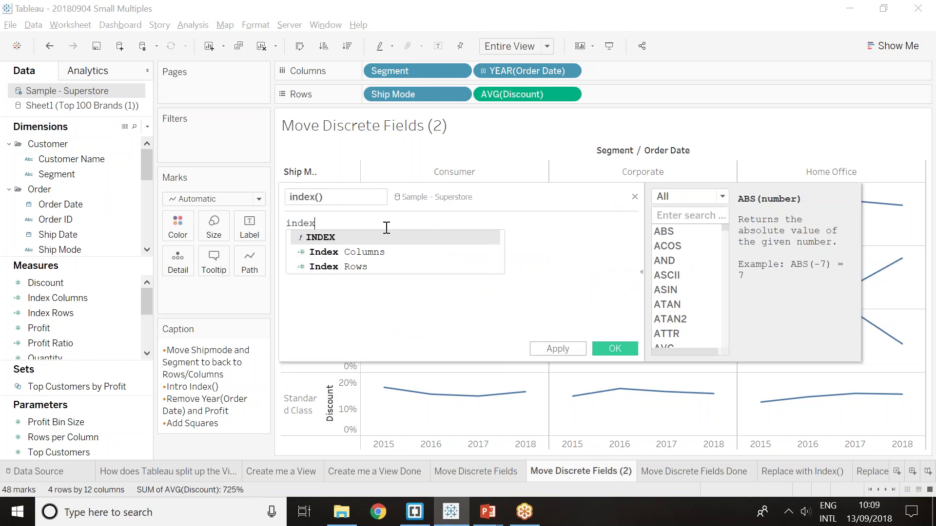
pyautogui.click(376, 237)
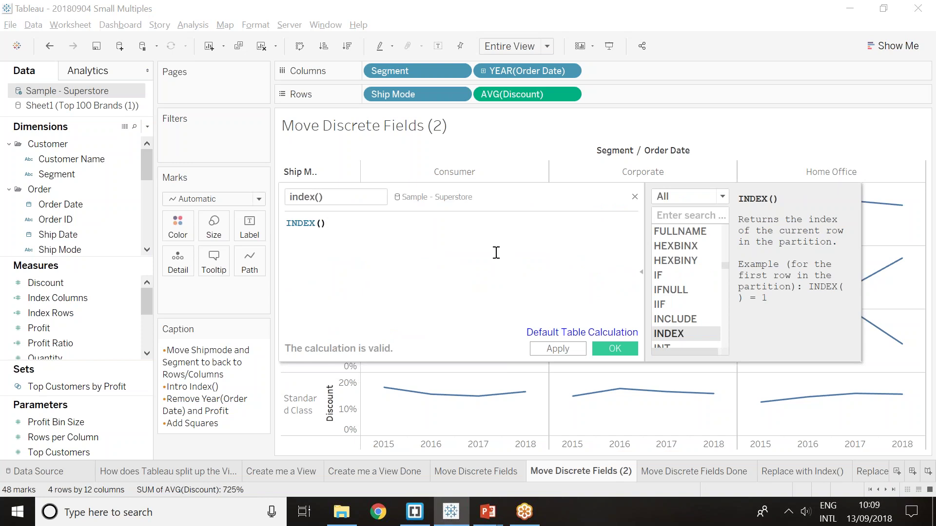
pyautogui.click(563, 350)
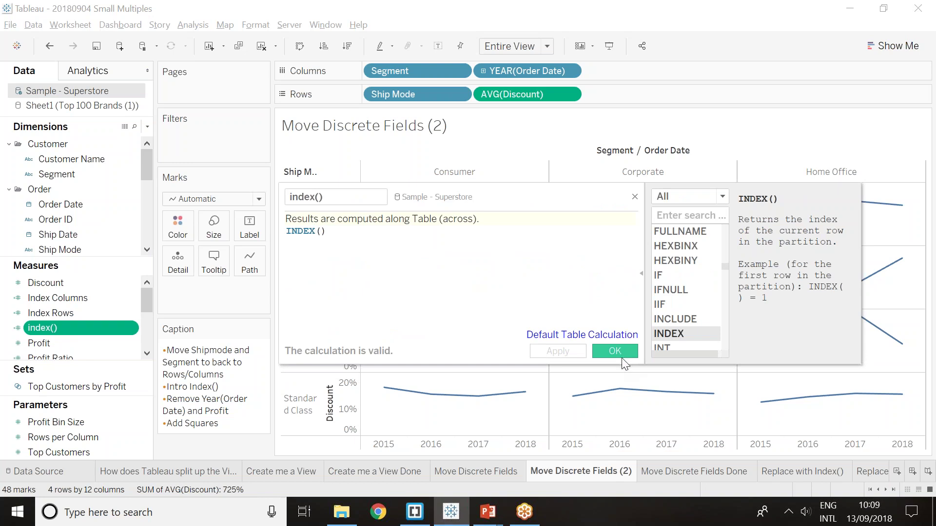
pyautogui.click(614, 351)
# Step: Label the marks with index() and compute it using Ship Mode
pyautogui.moveTo(43, 328); pyautogui.dragTo(265, 233)
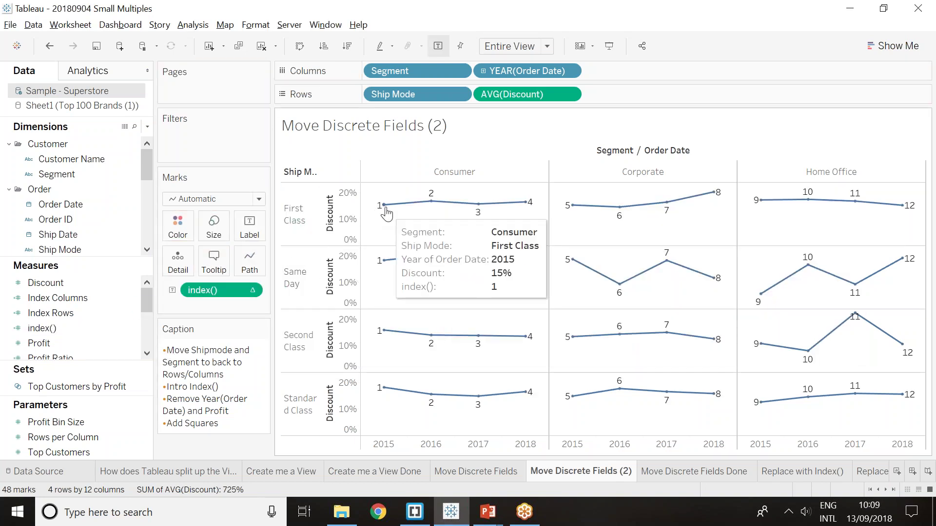
pyautogui.rightClick(244, 290)
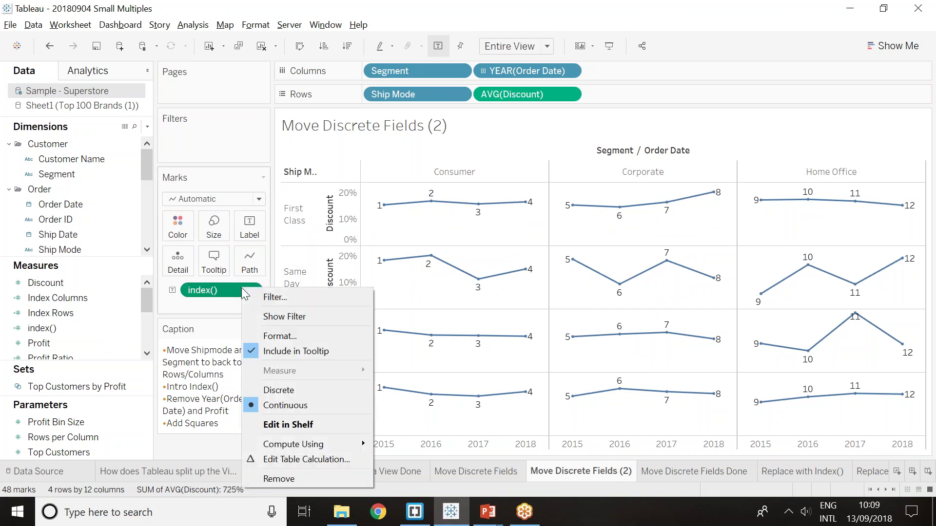
pyautogui.moveTo(319, 440)
pyautogui.moveTo(353, 447)
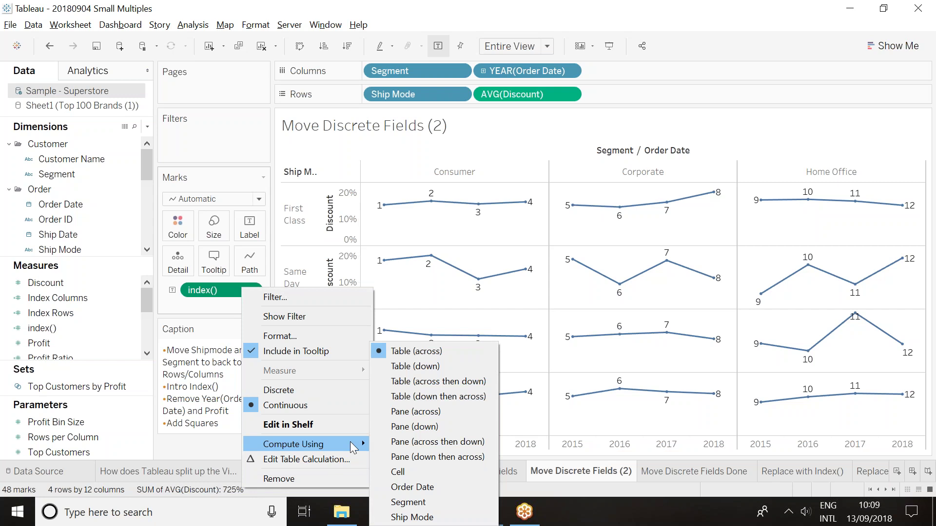
pyautogui.click(385, 517)
pyautogui.moveTo(414, 511)
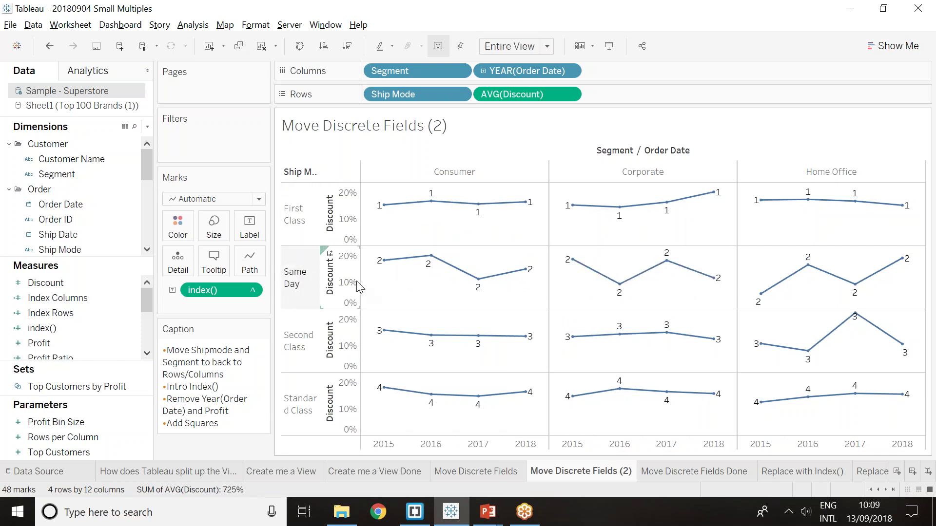
pyautogui.moveTo(872, 288)
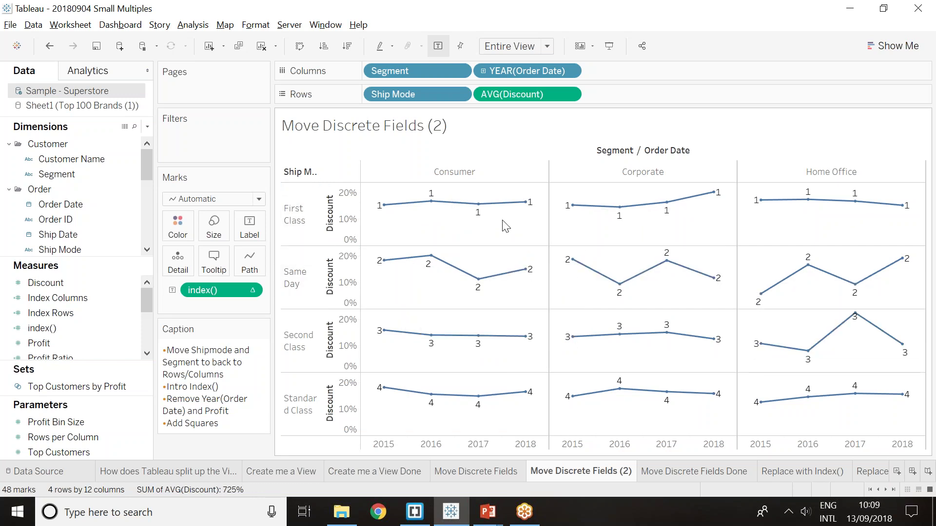
# Step: Create a second calculated field named index()2 with the formula index()
pyautogui.click(147, 126)
pyautogui.click(117, 140)
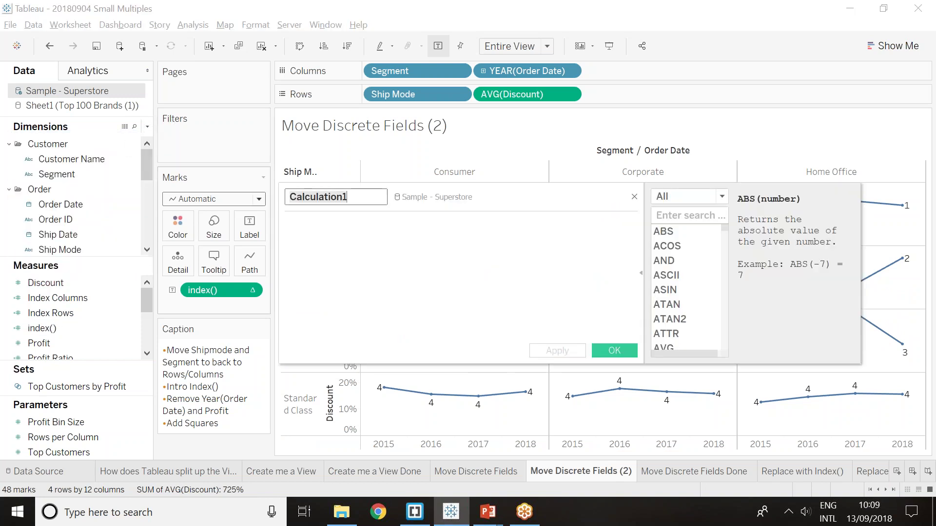
pyautogui.write('index(')
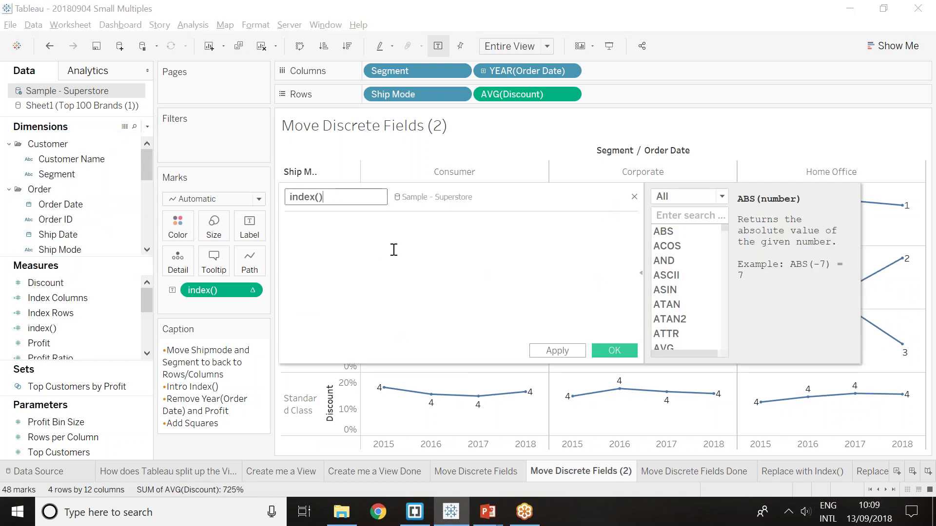
pyautogui.write(')2')
pyautogui.click(557, 351)
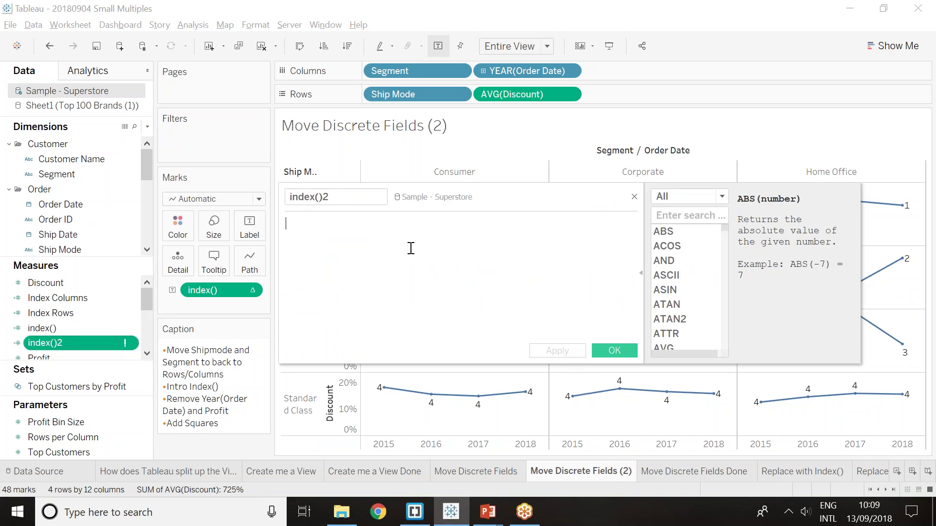
pyautogui.write('index()')
pyautogui.click(557, 350)
pyautogui.click(614, 350)
# Step: Add index()2 to the mark labels computed using Segment, and remove index() from the labels
pyautogui.moveTo(77, 345); pyautogui.dragTo(249, 229)
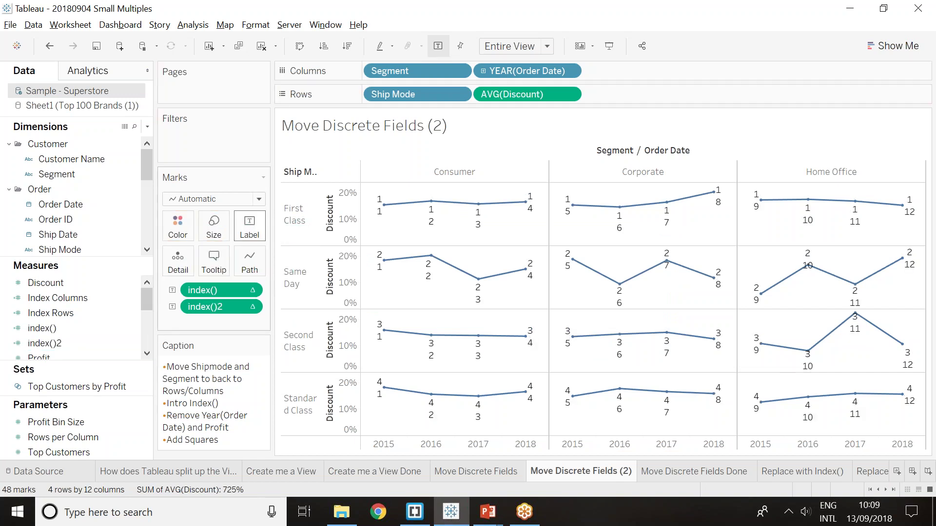
pyautogui.rightClick(225, 302)
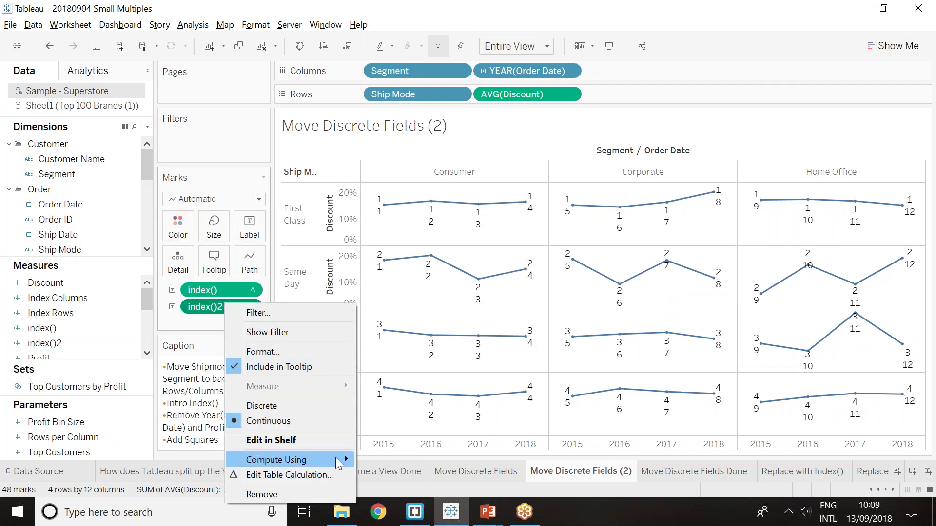
pyautogui.moveTo(339, 463)
pyautogui.click(390, 501)
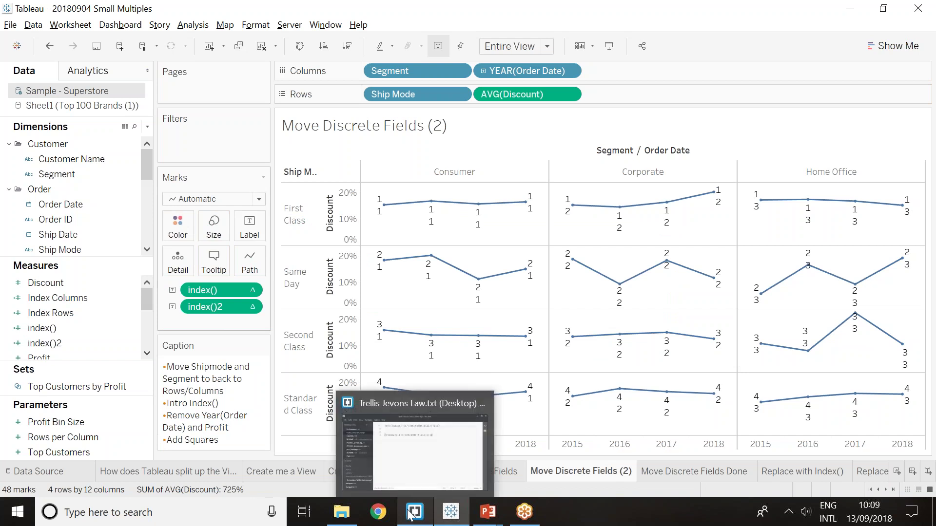
pyautogui.moveTo(216, 292); pyautogui.dragTo(381, 272)
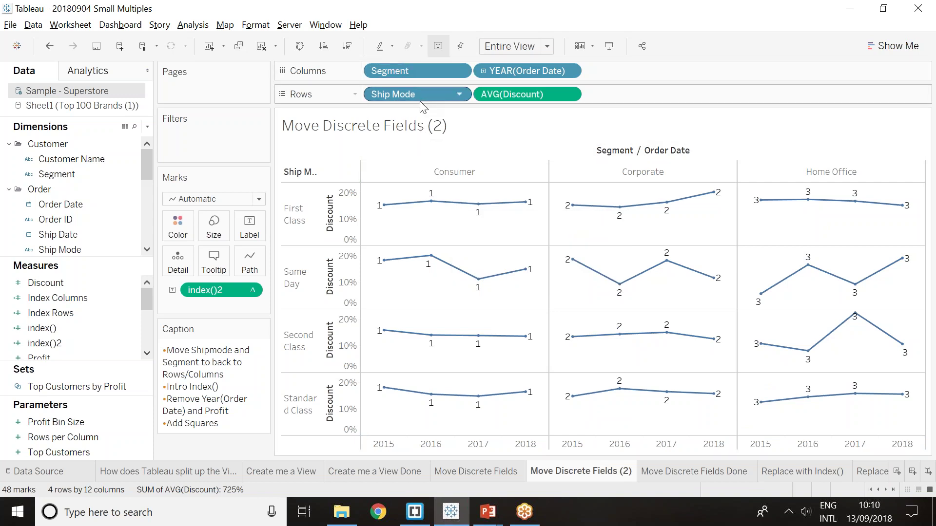
# Step: On the Replace with Index() sheet, move Ship Mode and Segment from the shelves to Detail
pyautogui.click(793, 472)
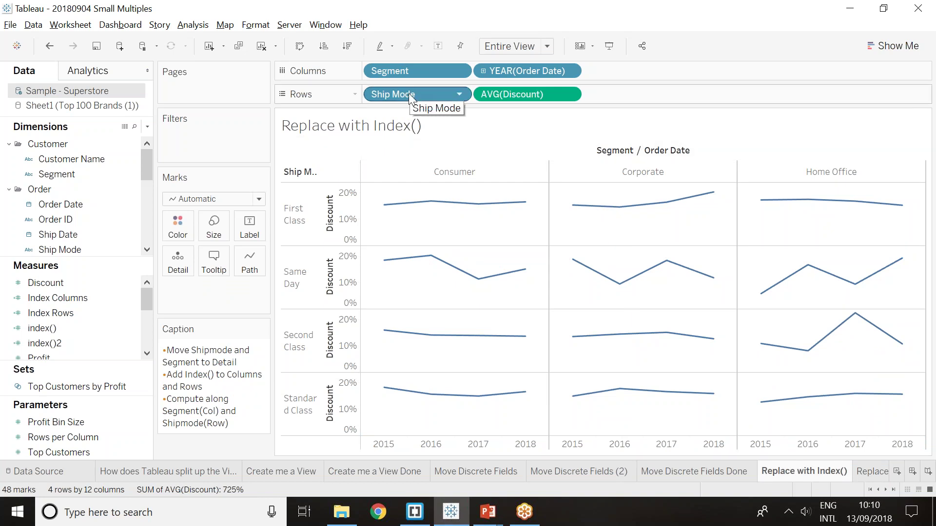
pyautogui.moveTo(408, 92); pyautogui.dragTo(178, 273)
pyautogui.moveTo(393, 69); pyautogui.dragTo(178, 261)
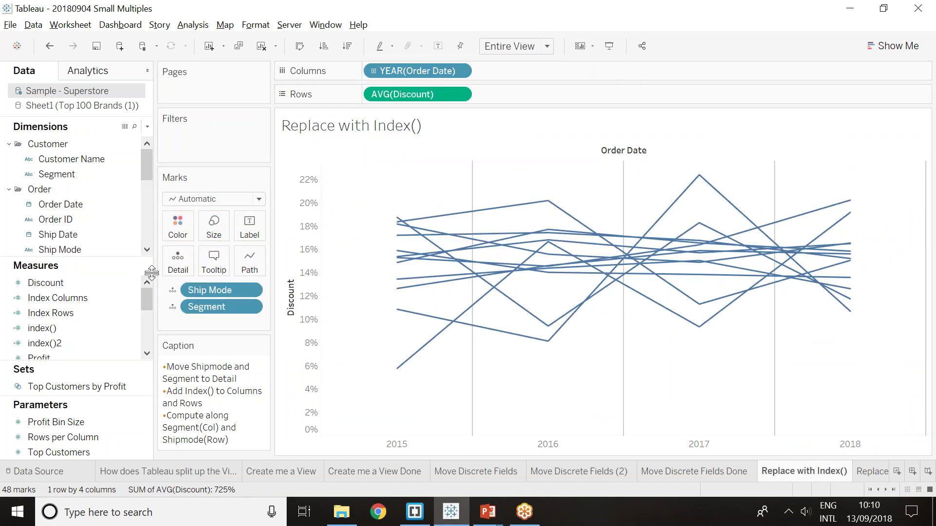
# Step: Review the formula of the Index Columns calculated field and close the editor without changes
pyautogui.click(75, 329)
pyautogui.moveTo(90, 298)
pyautogui.mouseDown()
pyautogui.moveTo(221, 242)
pyautogui.moveTo(83, 299)
pyautogui.mouseUp()
pyautogui.rightClick(83, 299)
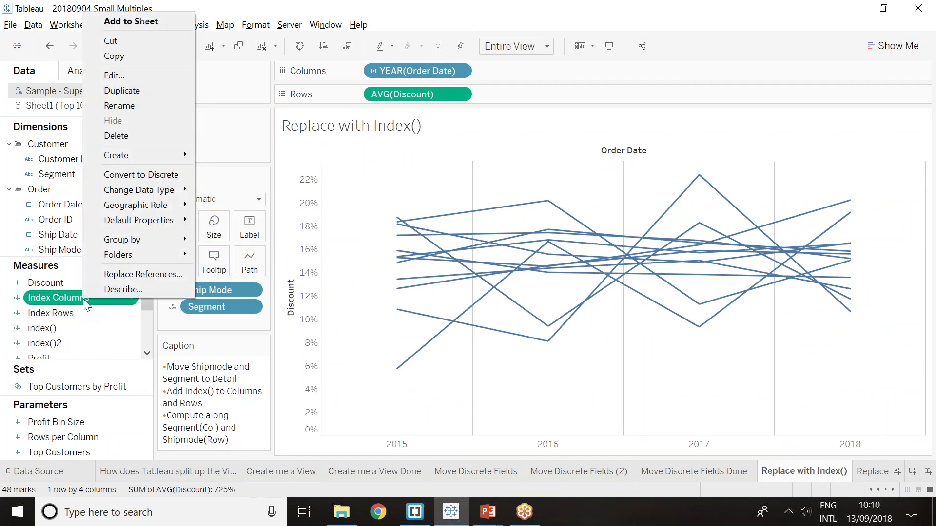
pyautogui.click(146, 75)
pyautogui.click(633, 197)
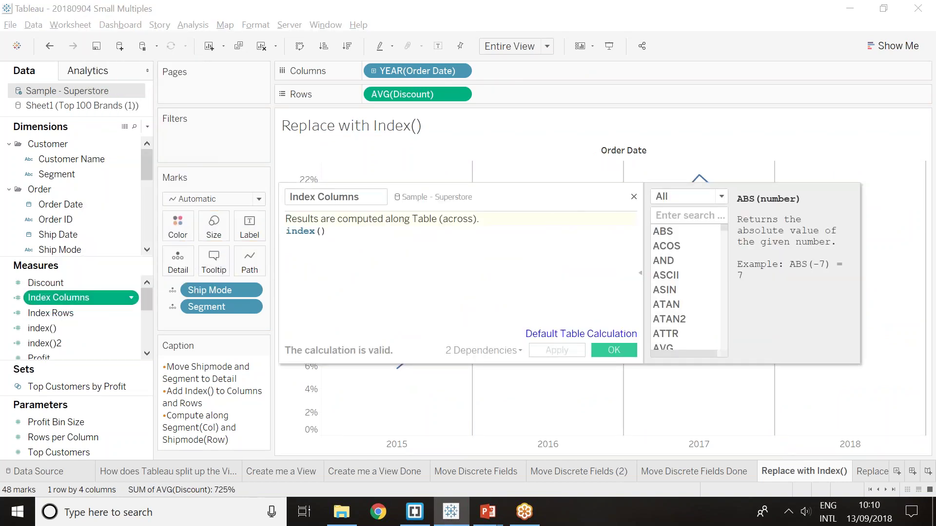
# Step: Add Index Columns to Columns and Index Rows to Rows, and compute Index Columns using Segment
pyautogui.moveTo(73, 297); pyautogui.dragTo(341, 71)
pyautogui.moveTo(78, 313); pyautogui.dragTo(544, 99)
pyautogui.rightClick(551, 69)
pyautogui.moveTo(665, 244)
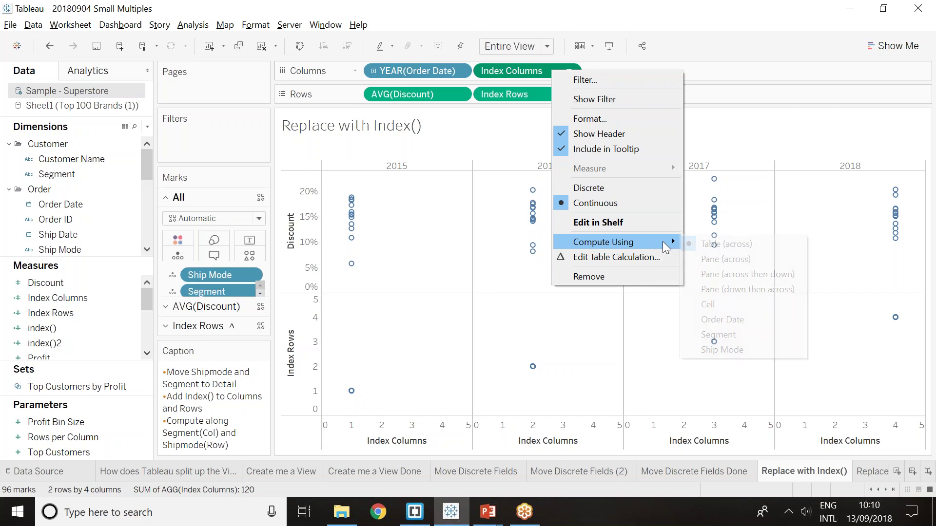
pyautogui.click(755, 333)
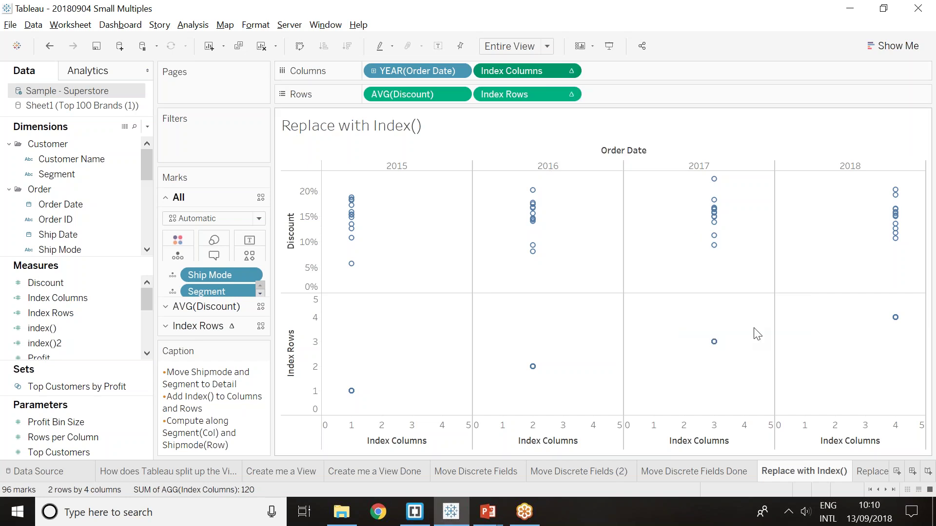
# Step: Compute the Index Rows table calculation on Rows using Ship Mode
pyautogui.rightClick(533, 97)
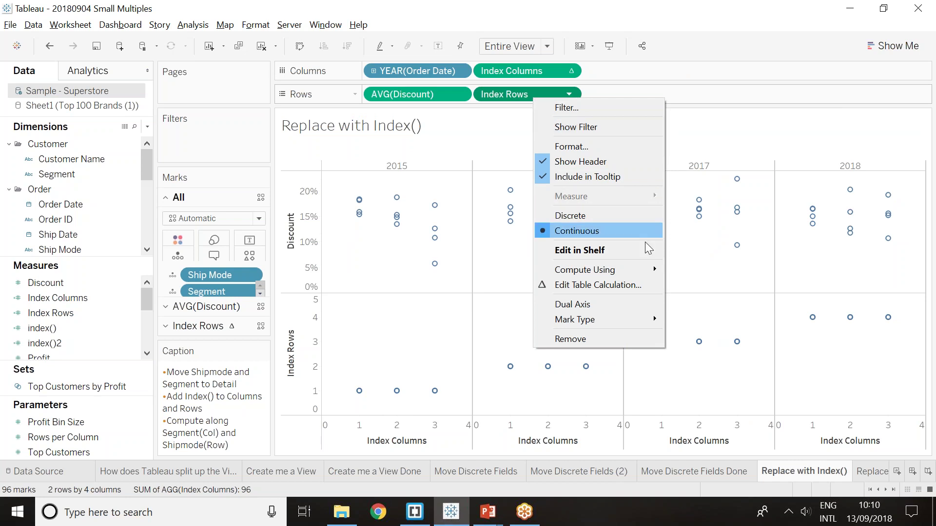
pyautogui.moveTo(646, 269)
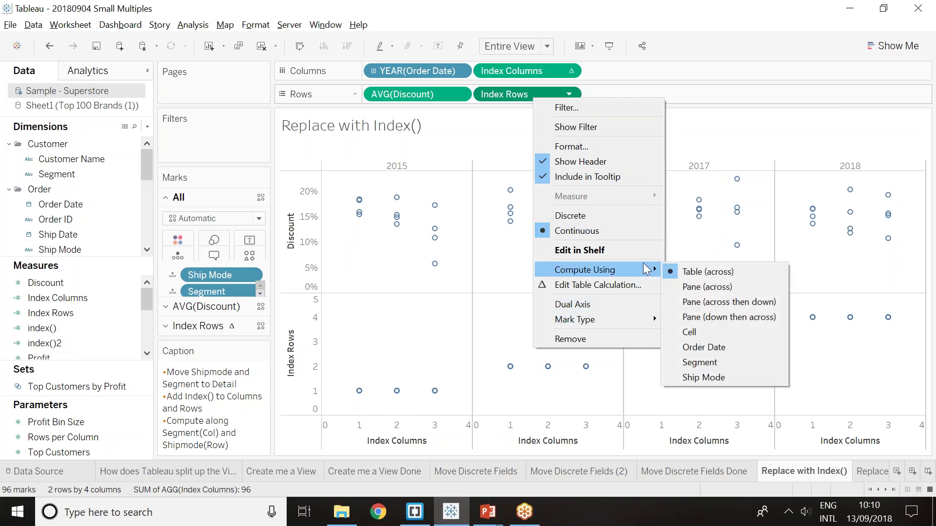
pyautogui.click(716, 376)
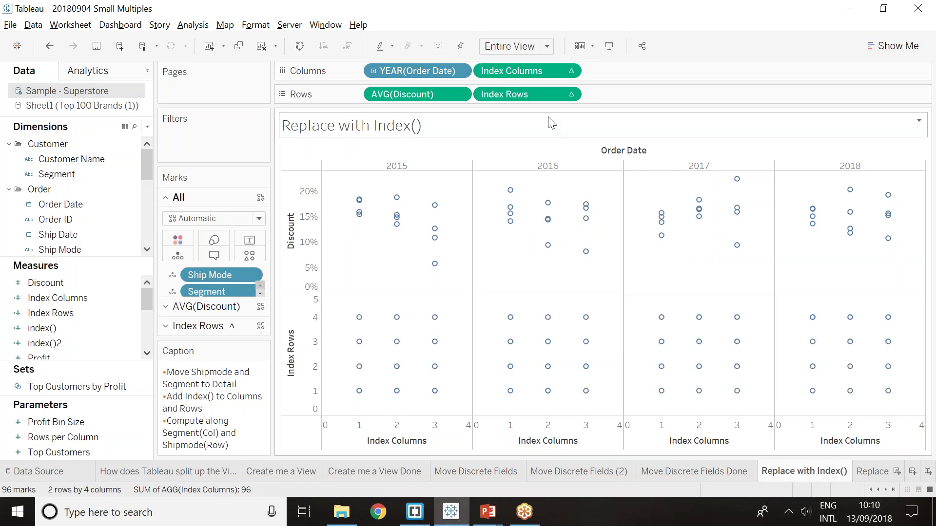
# Step: Convert Index Columns and Index Rows to discrete, and move YEAR(Order Date) after Index Columns on Columns
pyautogui.rightClick(542, 72)
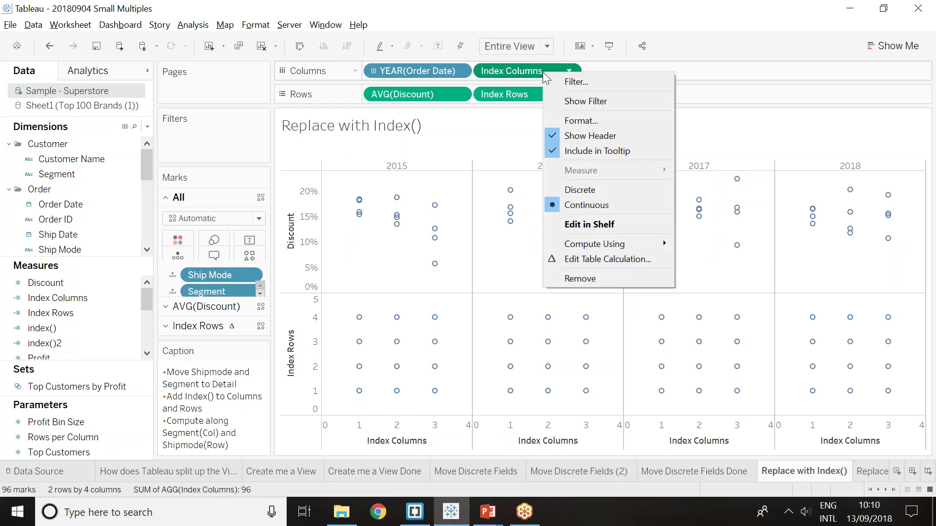
pyautogui.click(594, 190)
pyautogui.rightClick(516, 94)
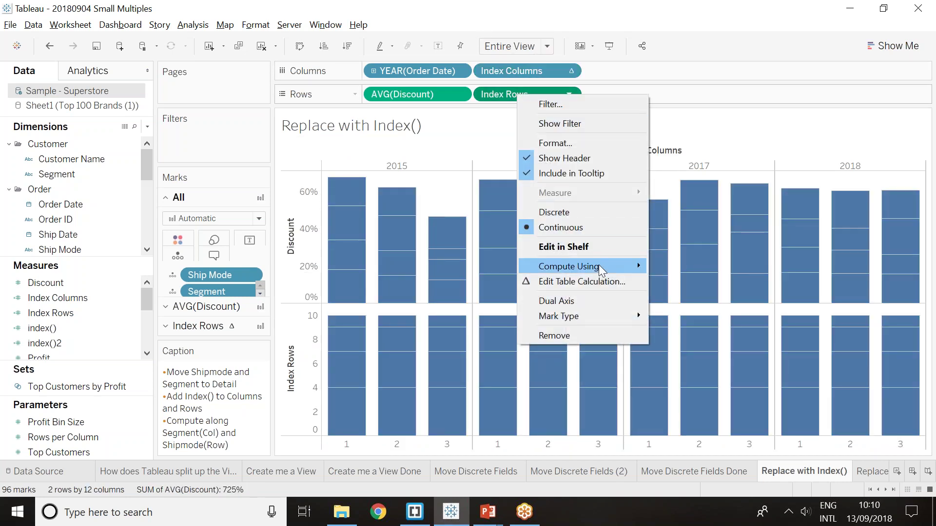
pyautogui.click(584, 217)
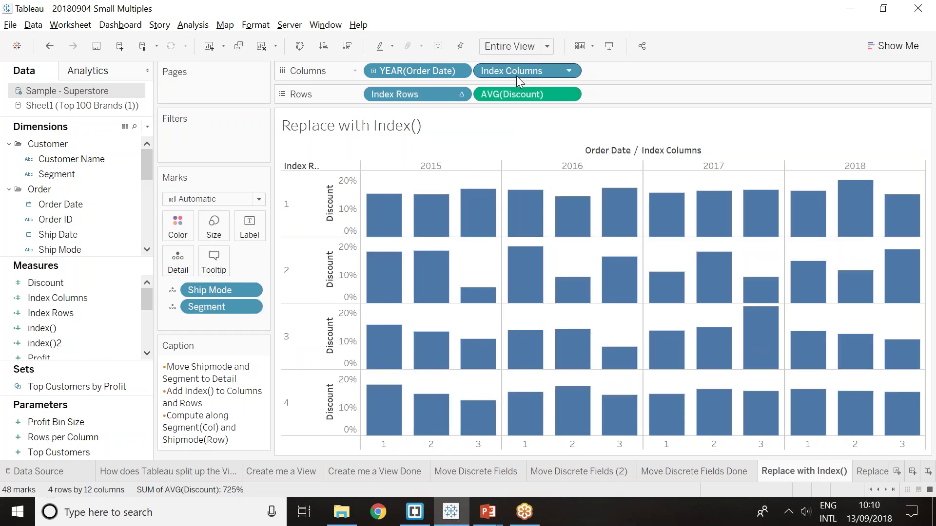
pyautogui.moveTo(426, 71); pyautogui.dragTo(641, 77)
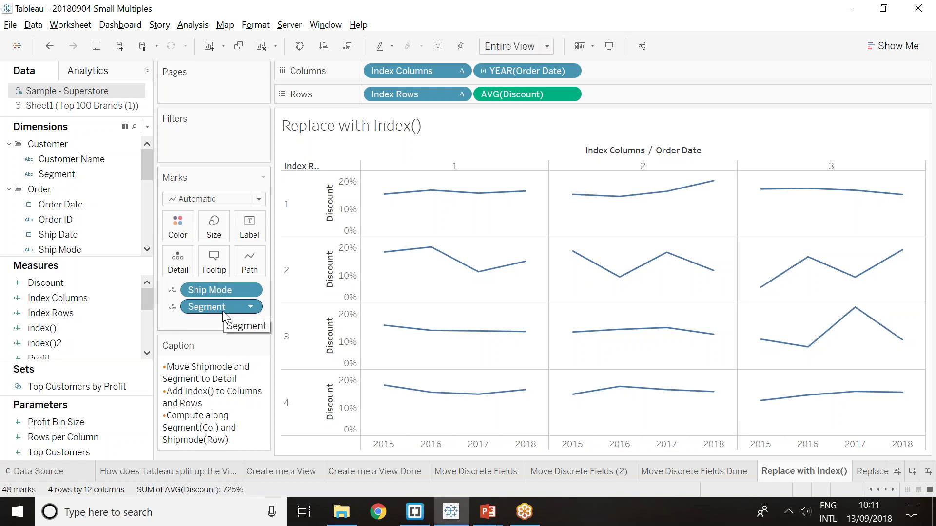
# Step: Remove Segment from Detail and compute Index Columns using Ship Mode
pyautogui.moveTo(224, 314); pyautogui.dragTo(266, 10)
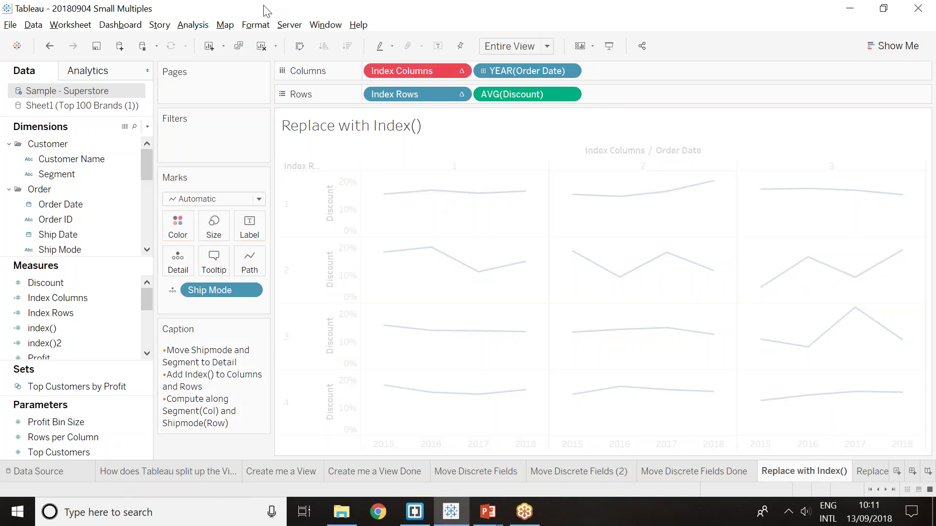
pyautogui.rightClick(429, 73)
pyautogui.moveTo(532, 285)
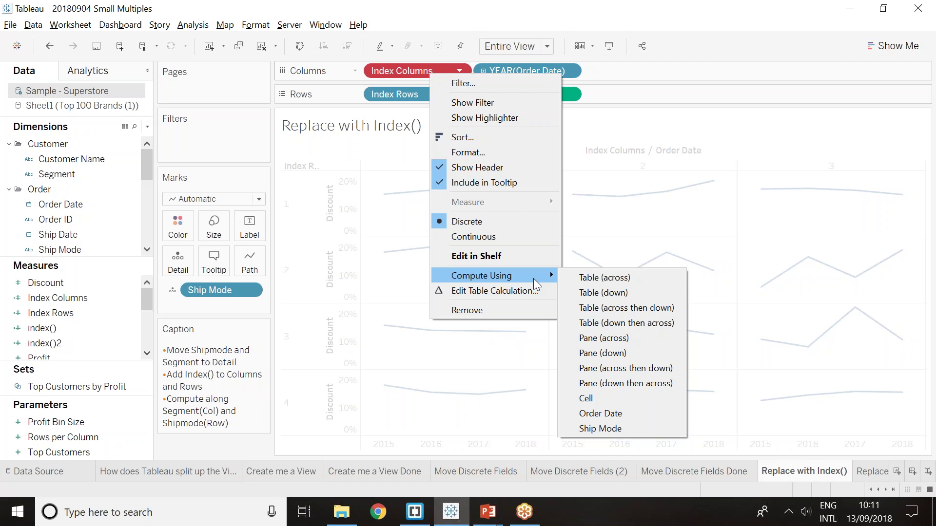
pyautogui.click(630, 428)
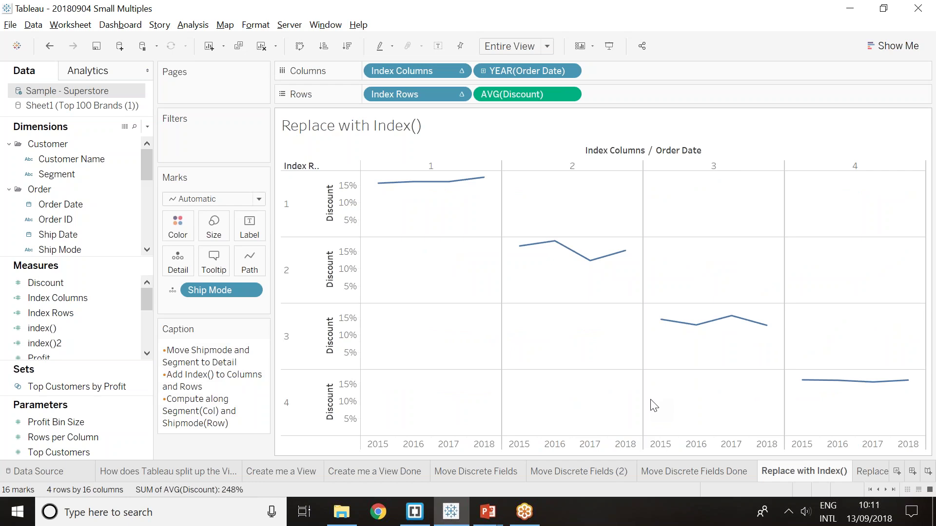
# Step: Switch to the PowerPoint presentation and advance the What Defines the Grid slide to reveal the indexed Segment by Ship Mode grid
pyautogui.hotkey('alt', 'Tab')
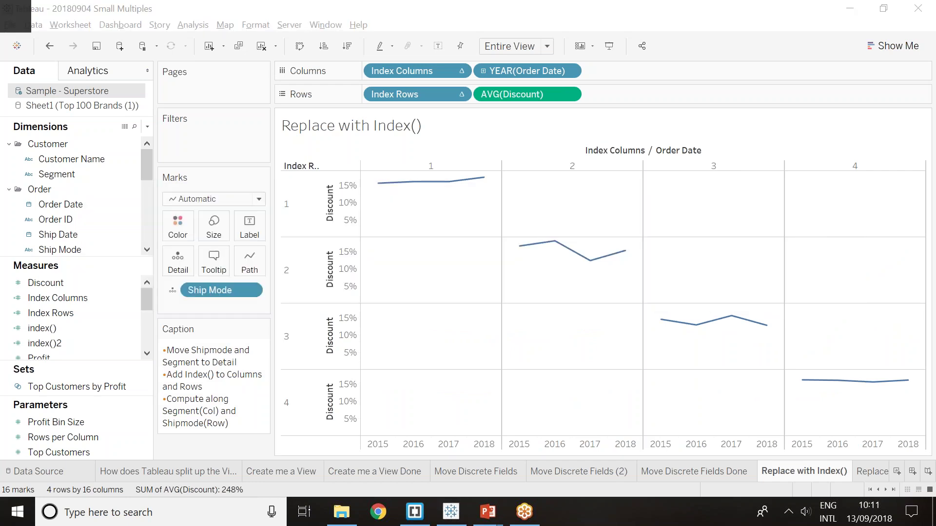
pyautogui.press('Right')
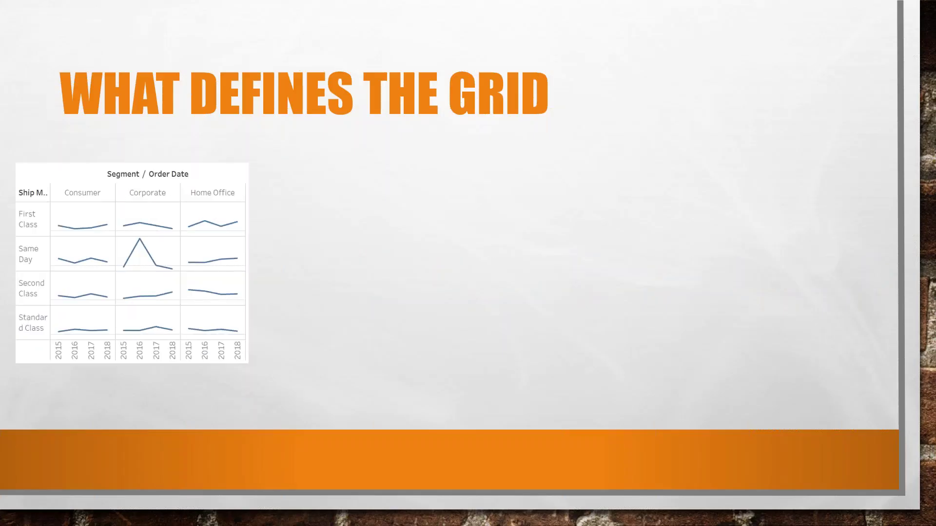
pyautogui.press('Right')
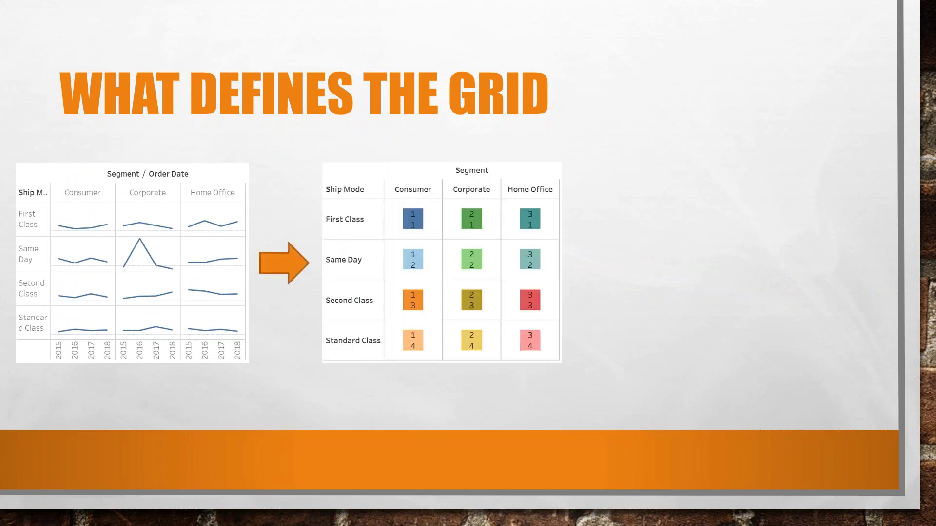
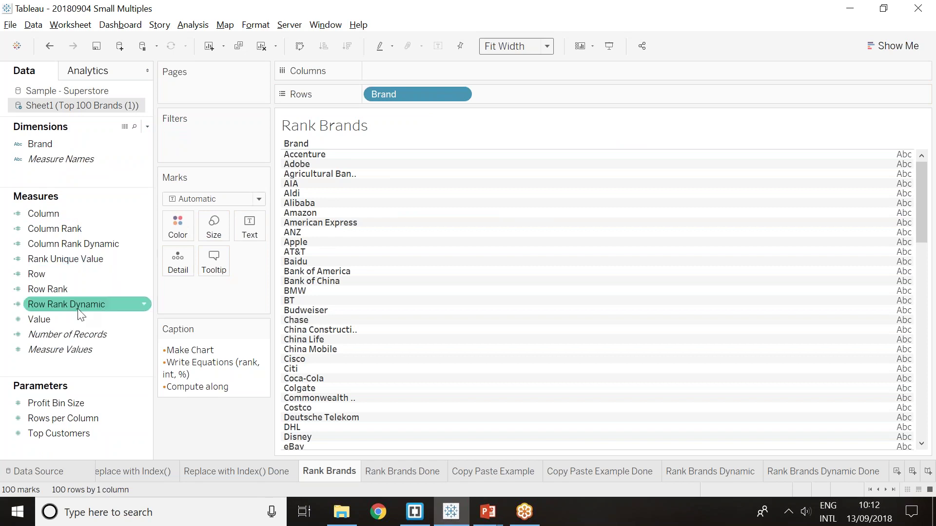
# Step: On the Rank Brands sheet, add SUM(Value) to Columns and sort Brand in descending order by the sum of Value
pyautogui.moveTo(51, 320)
pyautogui.mouseDown()
pyautogui.moveTo(363, 173)
pyautogui.moveTo(371, 70)
pyautogui.mouseUp()
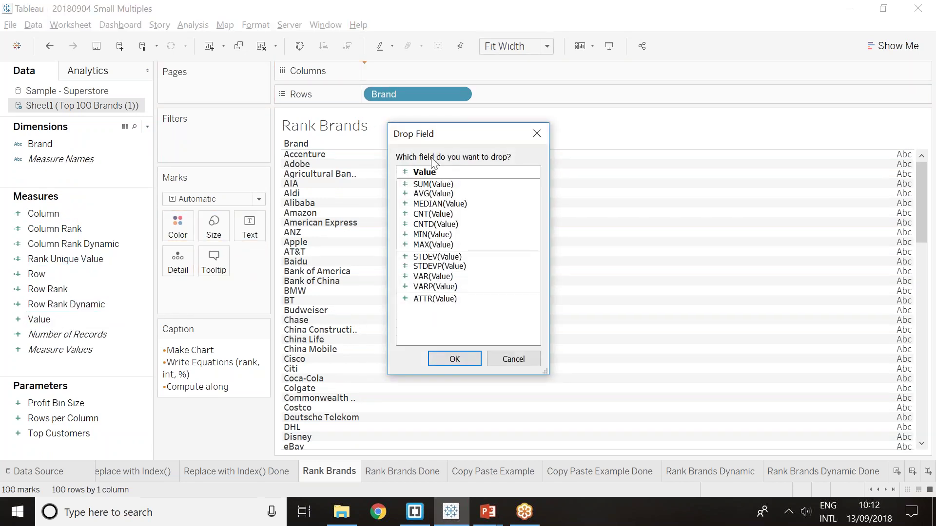
pyautogui.doubleClick(441, 184)
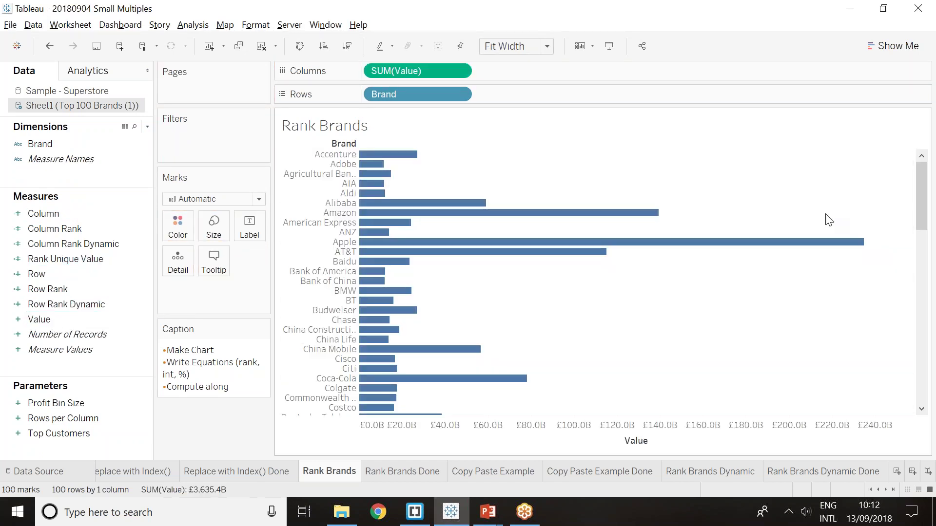
pyautogui.rightClick(410, 98)
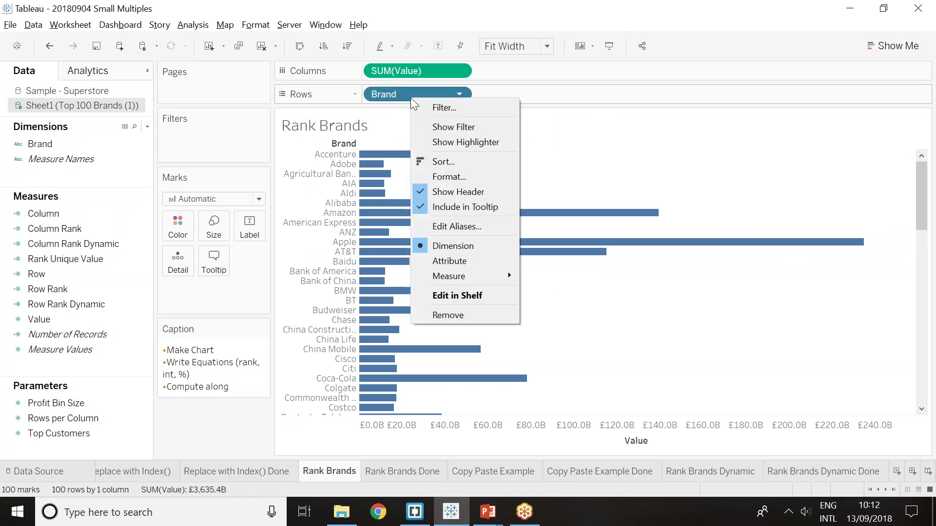
pyautogui.click(455, 156)
pyautogui.click(378, 187)
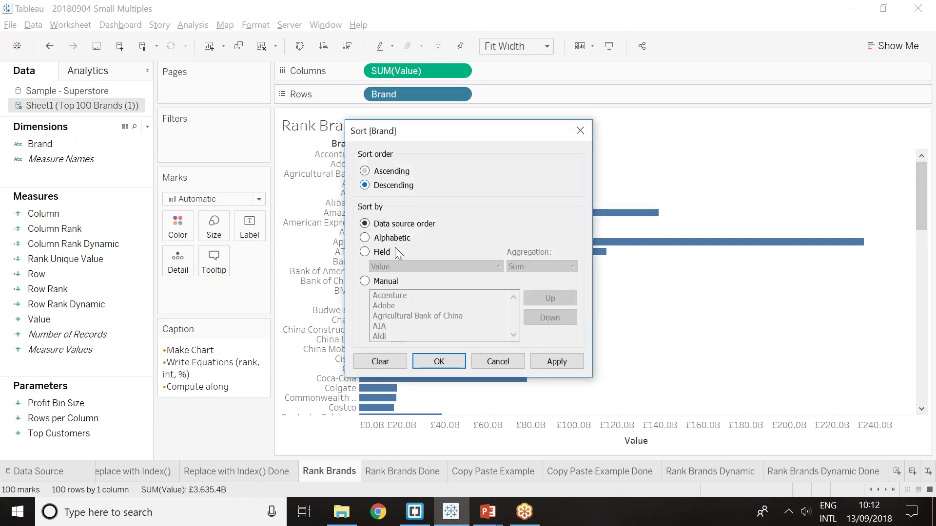
pyautogui.click(379, 254)
pyautogui.click(548, 361)
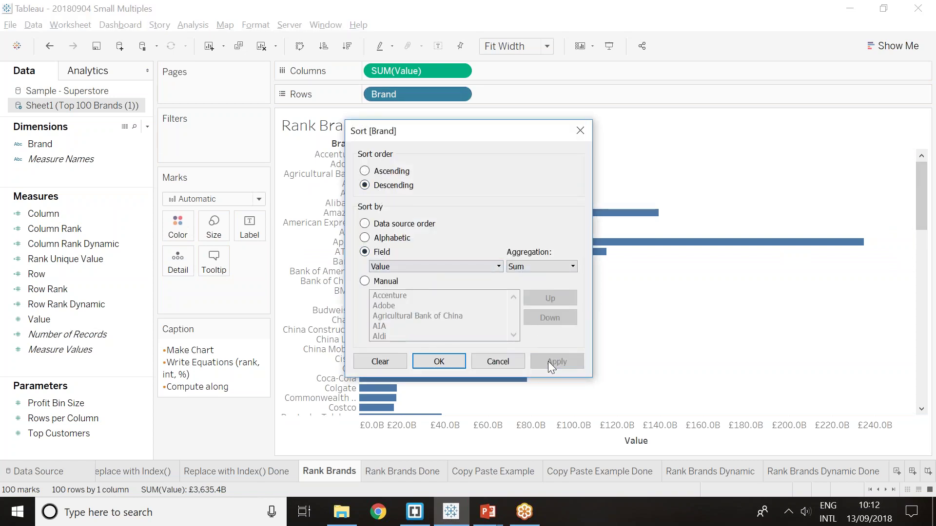
pyautogui.moveTo(486, 131); pyautogui.dragTo(242, 93)
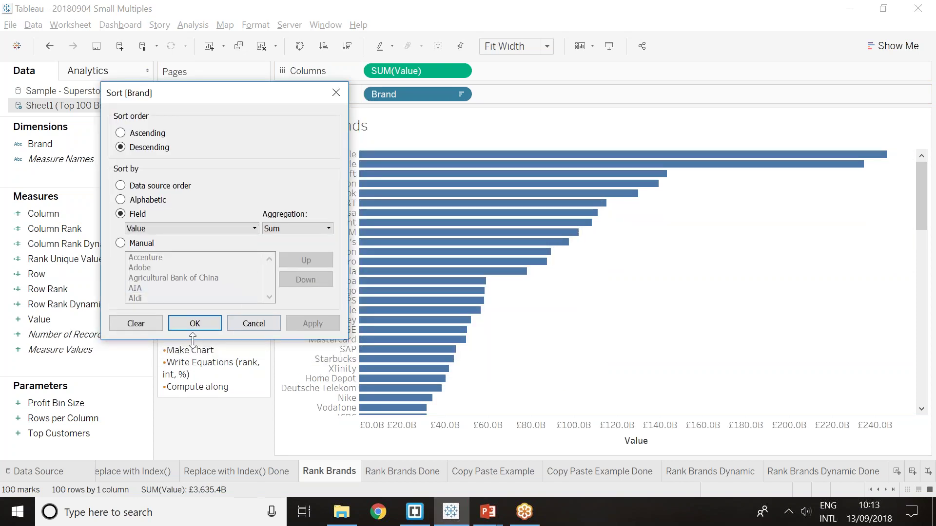
pyautogui.click(194, 324)
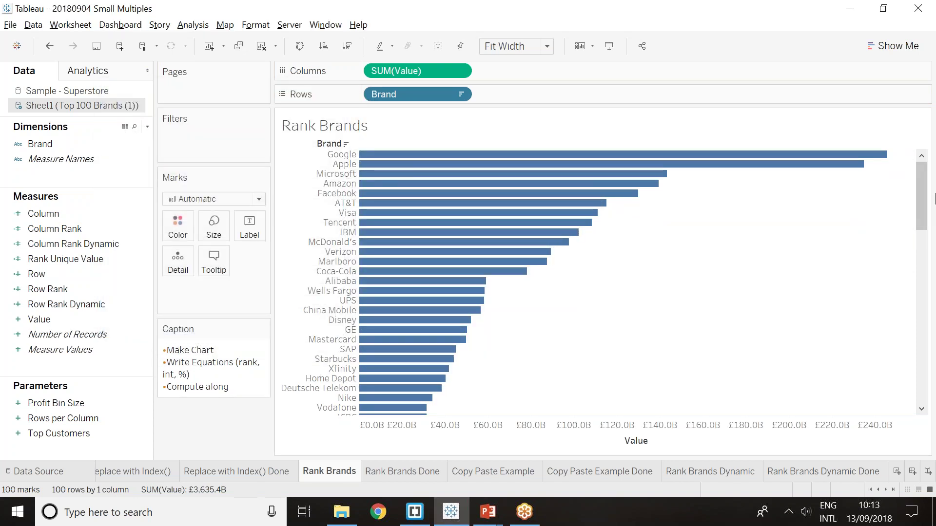
# Step: Try fitting the brand bar chart to Entire View, and return it to Fit Width
pyautogui.moveTo(925, 202)
pyautogui.mouseDown()
pyautogui.moveTo(926, 372)
pyautogui.moveTo(925, 195)
pyautogui.mouseUp()
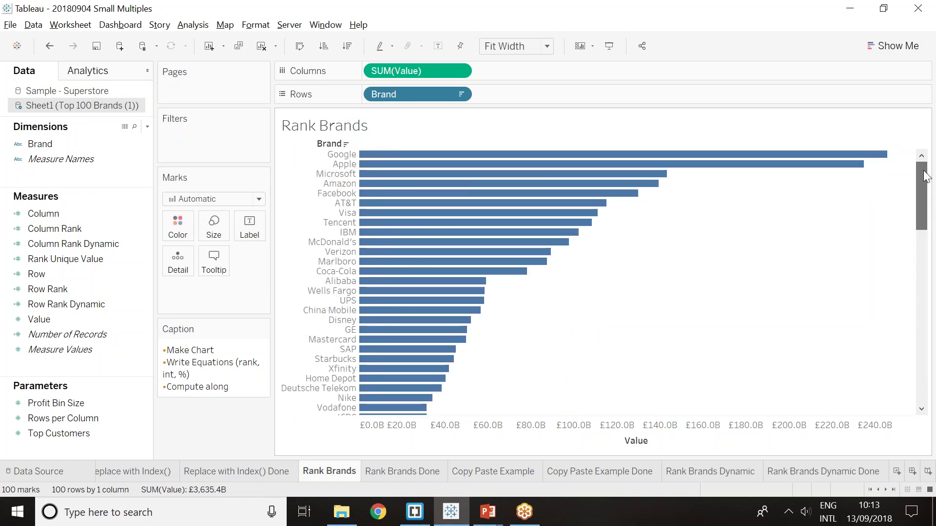
pyautogui.click(529, 48)
pyautogui.click(520, 107)
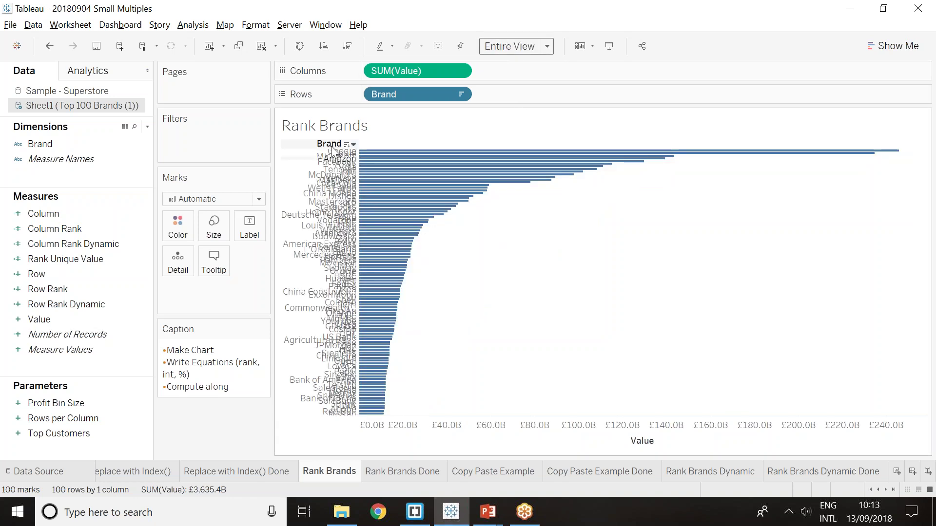
pyautogui.click(536, 49)
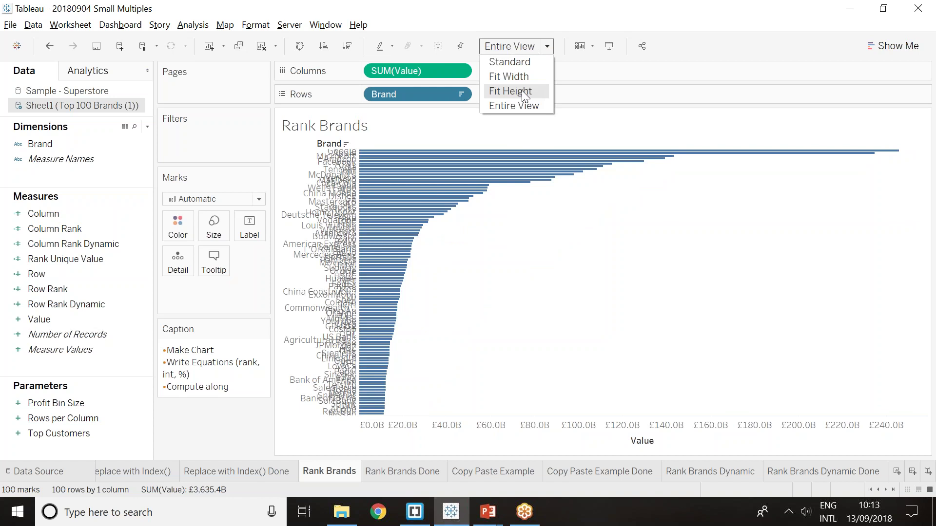
pyautogui.click(527, 73)
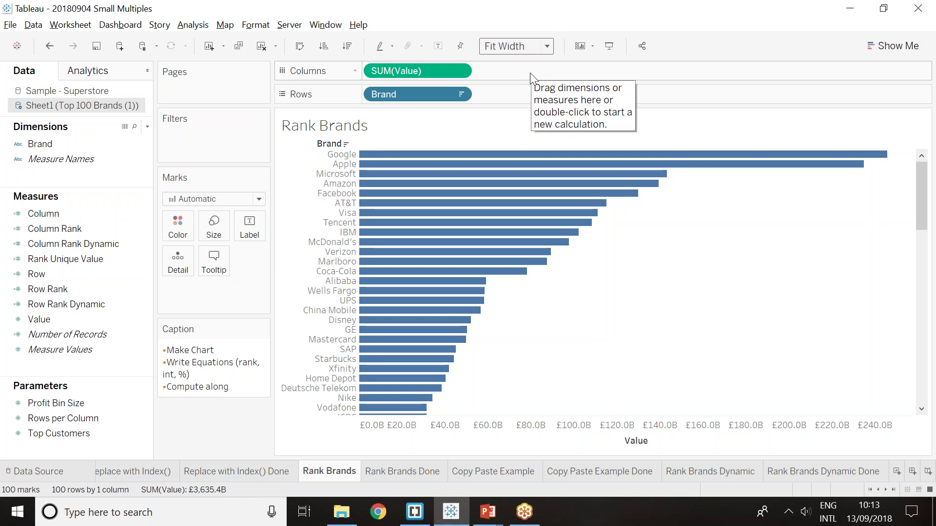
# Step: Start a new calculated field named 1Rank in the Top 100 Brands data source
pyautogui.click(147, 127)
pyautogui.click(142, 139)
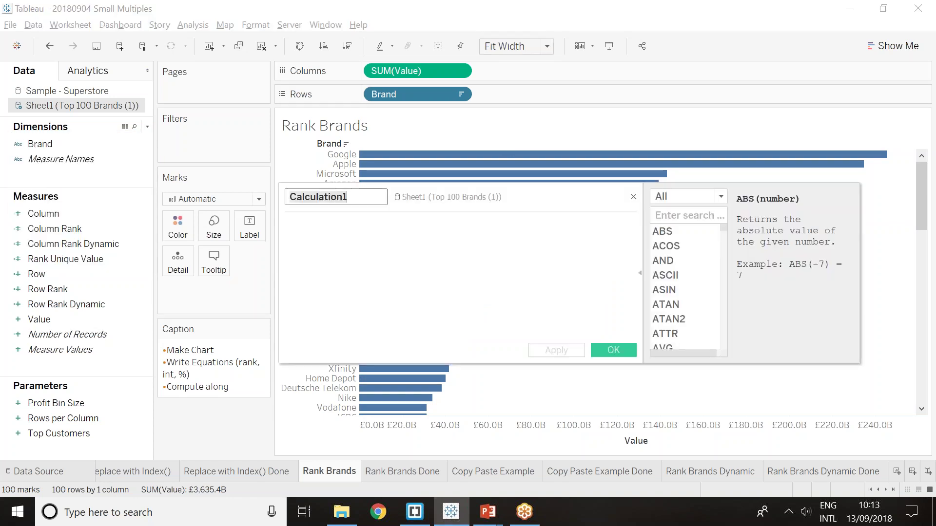
pyautogui.write('R')
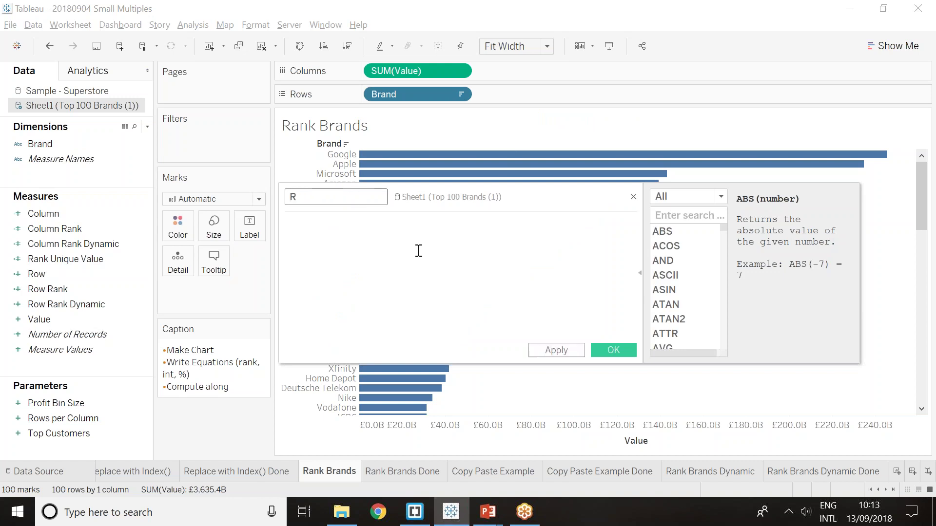
pyautogui.write('ank')
pyautogui.press('Tab')
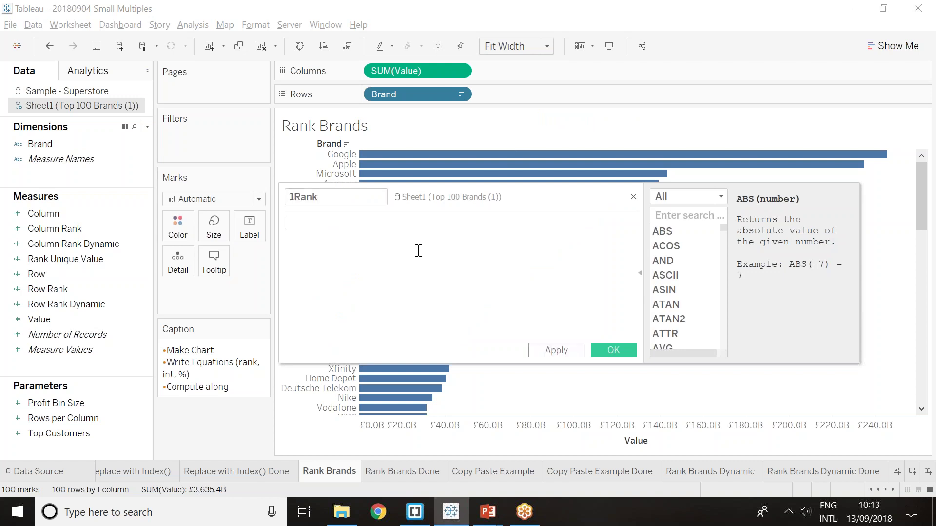
pyautogui.write('rank')
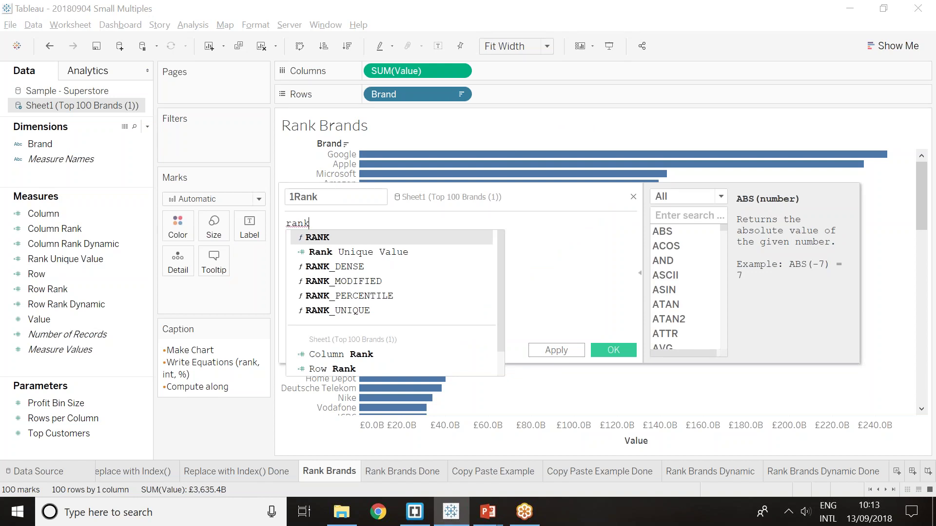
pyautogui.click(326, 240)
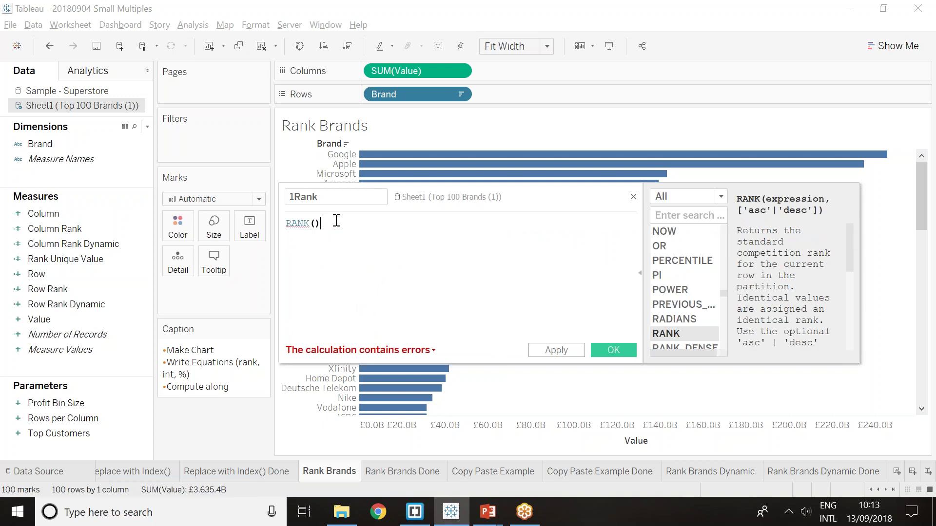
pyautogui.moveTo(336, 222); pyautogui.dragTo(267, 227)
# Step: Define the 1Rank calculation as RANK_UNIQUE(SUM([Value])) and save it
pyautogui.write('rank')
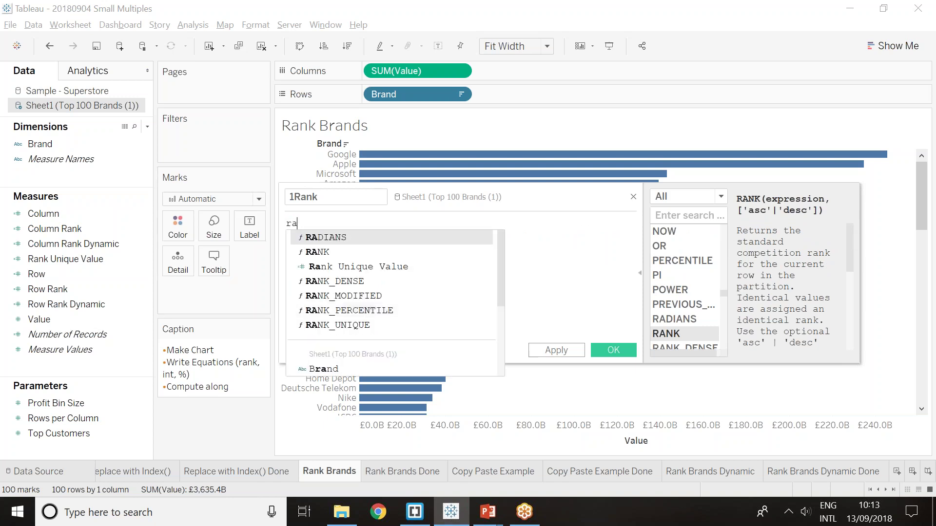
pyautogui.click(367, 311)
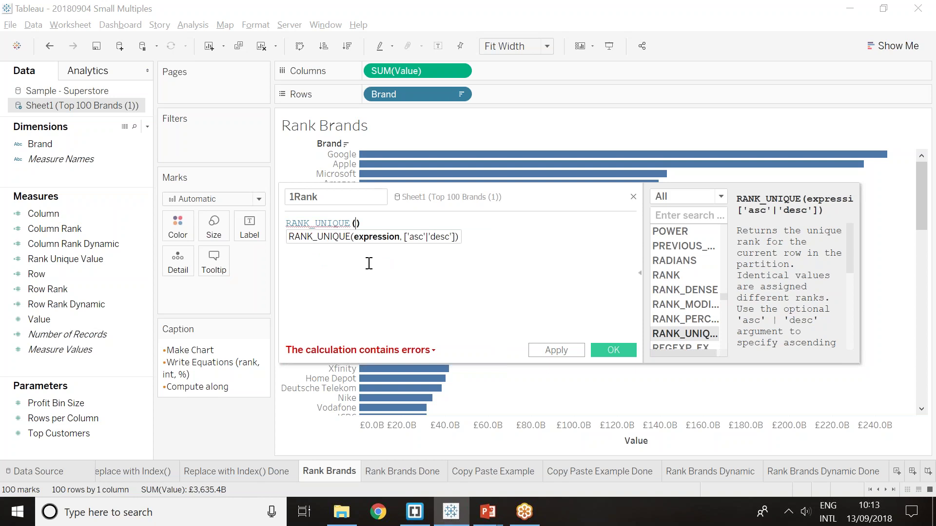
pyautogui.write('SUM(')
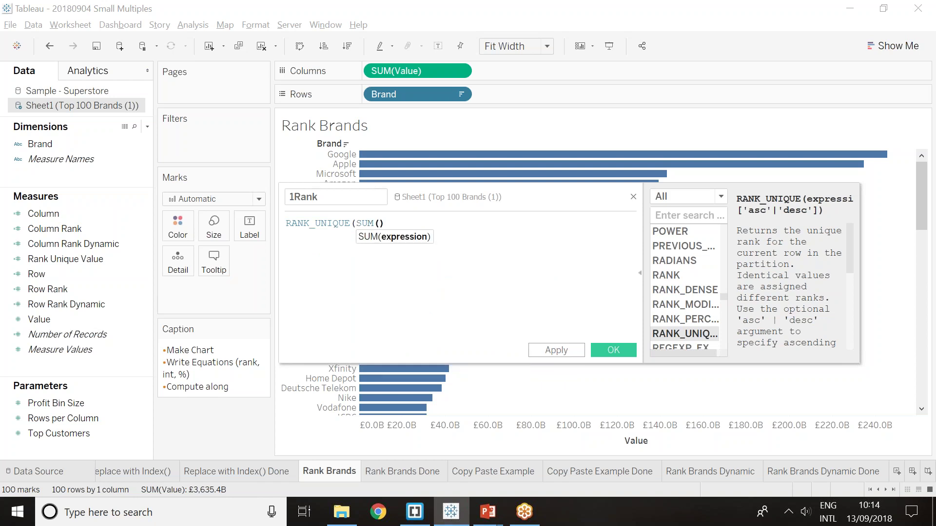
pyautogui.write('value)')
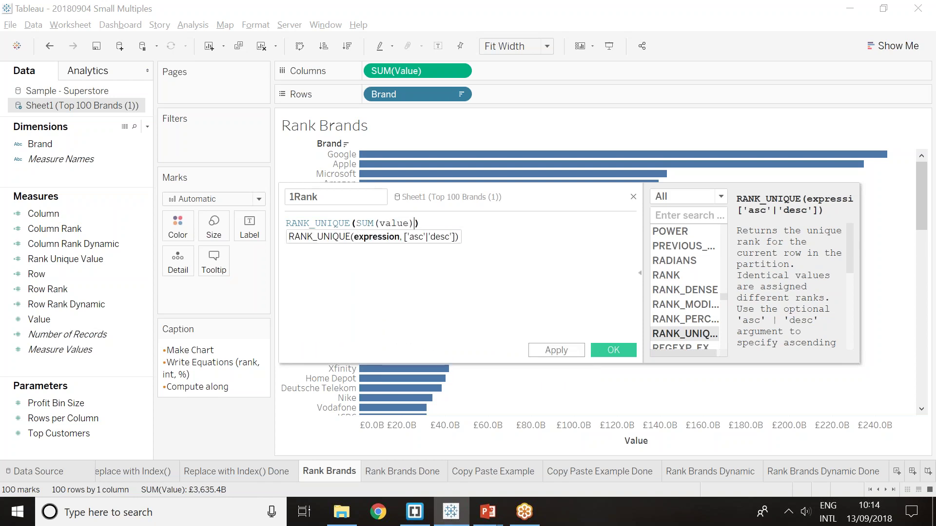
pyautogui.write(')')
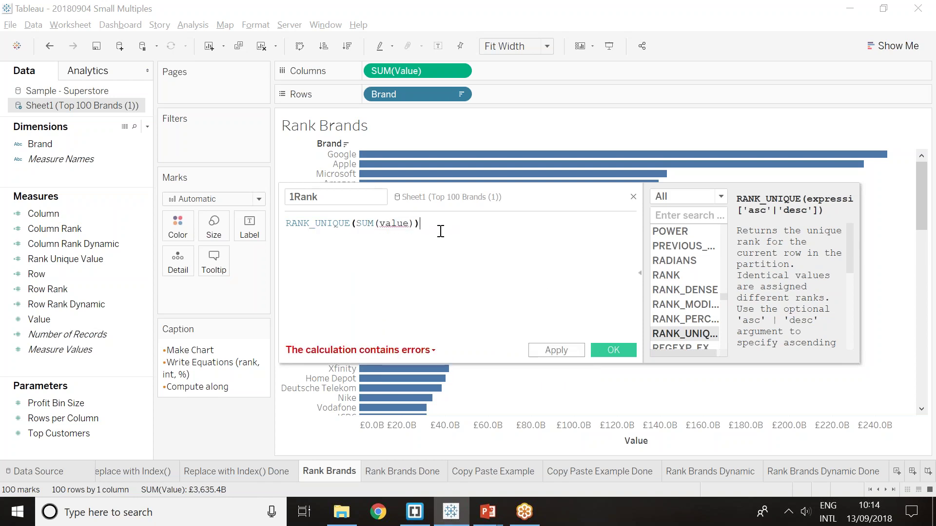
pyautogui.doubleClick(404, 222)
pyautogui.press('BackSpace')
pyautogui.press('Escape')
pyautogui.write('va')
pyautogui.press('Return')
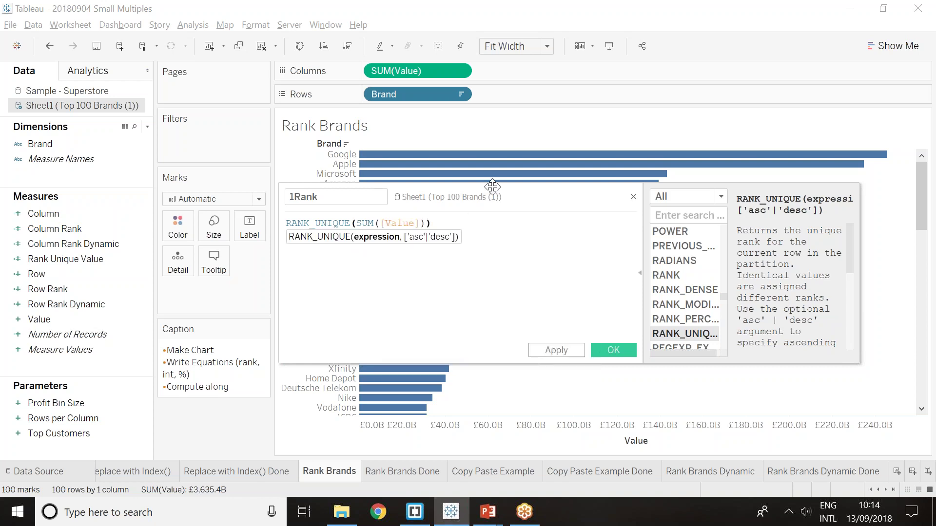
pyautogui.click(536, 351)
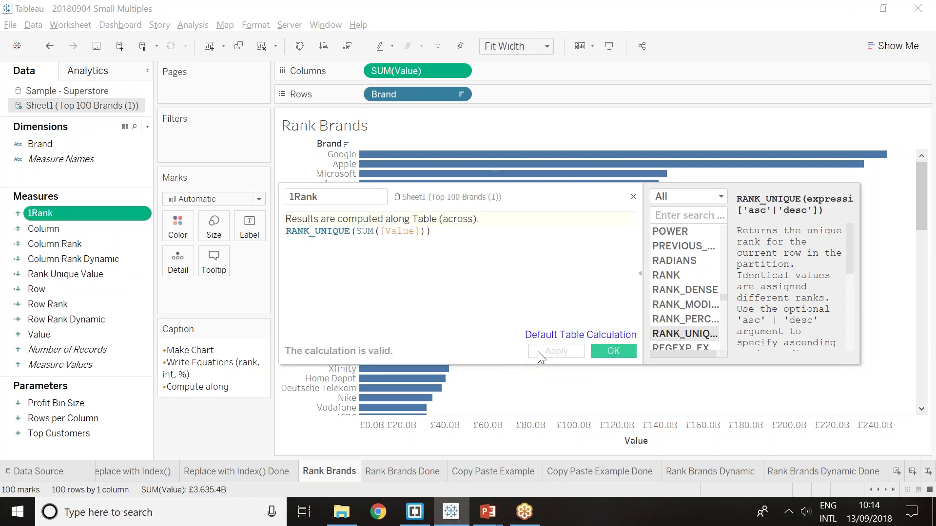
pyautogui.click(631, 350)
# Step: Label the brand bars with the 1Rank field
pyautogui.moveTo(118, 212); pyautogui.dragTo(250, 229)
pyautogui.moveTo(873, 158)
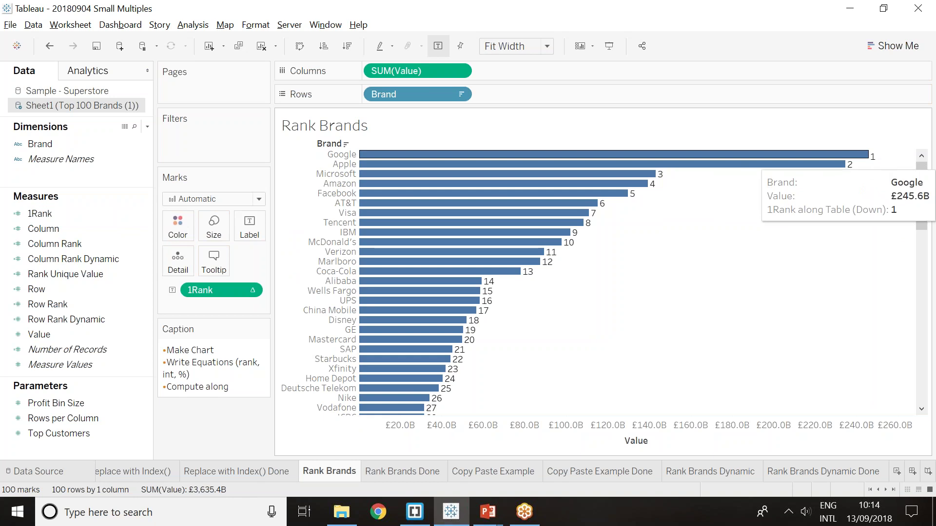
pyautogui.moveTo(922, 205); pyautogui.dragTo(926, 176)
# Step: Set the 1Rank label's table calculation to compute using Brand
pyautogui.rightClick(229, 289)
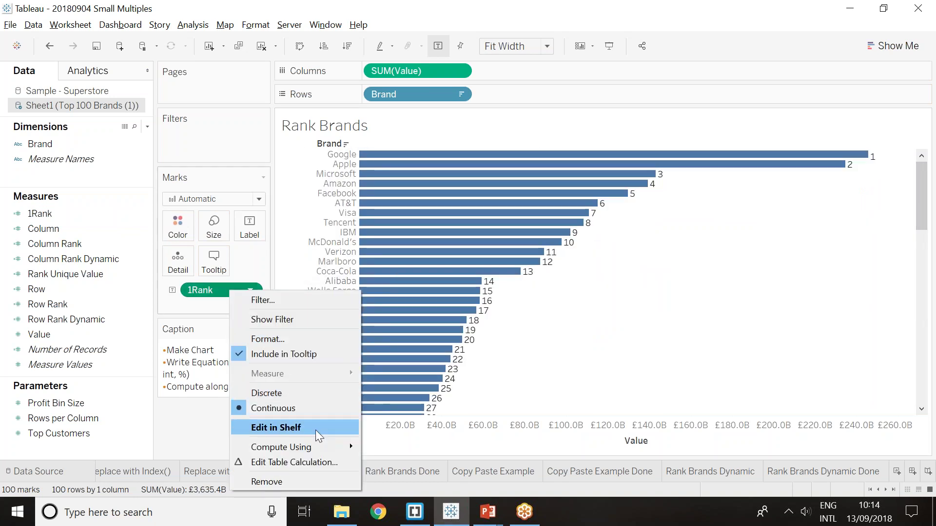
pyautogui.moveTo(346, 447)
pyautogui.click(418, 464)
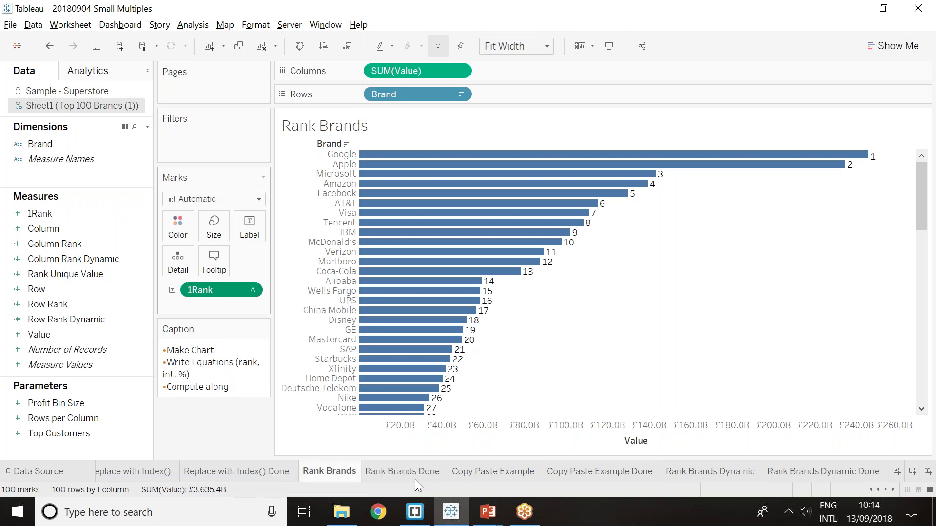
pyautogui.moveTo(918, 198); pyautogui.dragTo(916, 161)
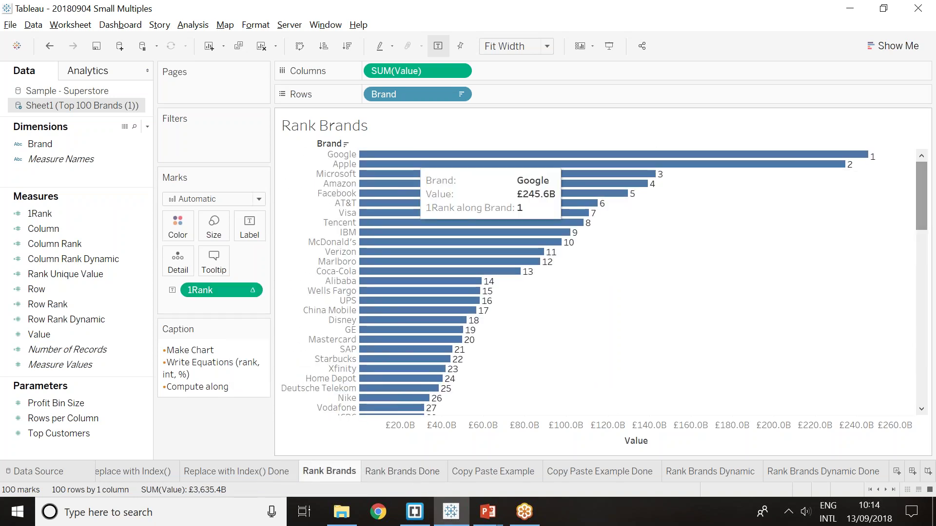
# Step: Start a new calculated field named 1column in the Top 100 Brands data source
pyautogui.click(147, 126)
pyautogui.click(136, 136)
pyautogui.moveTo(541, 192); pyautogui.dragTo(387, 140)
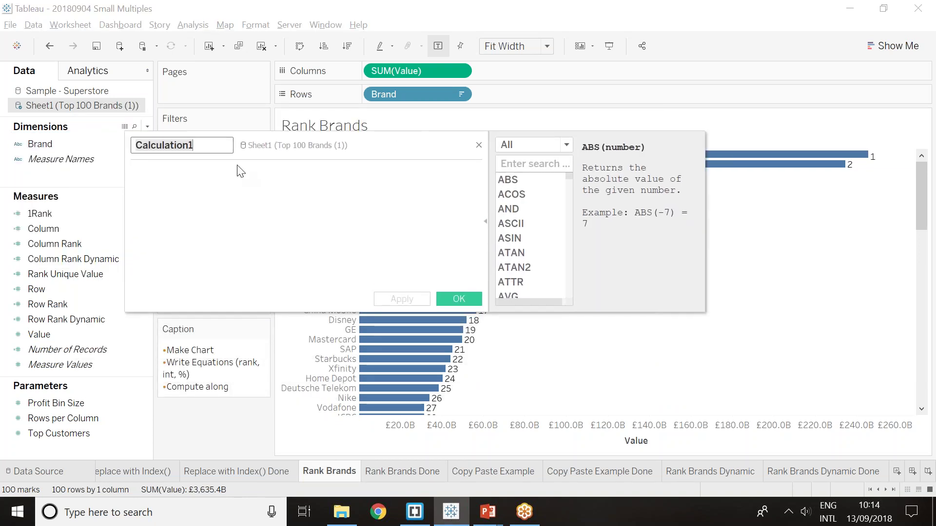
pyautogui.write('column')
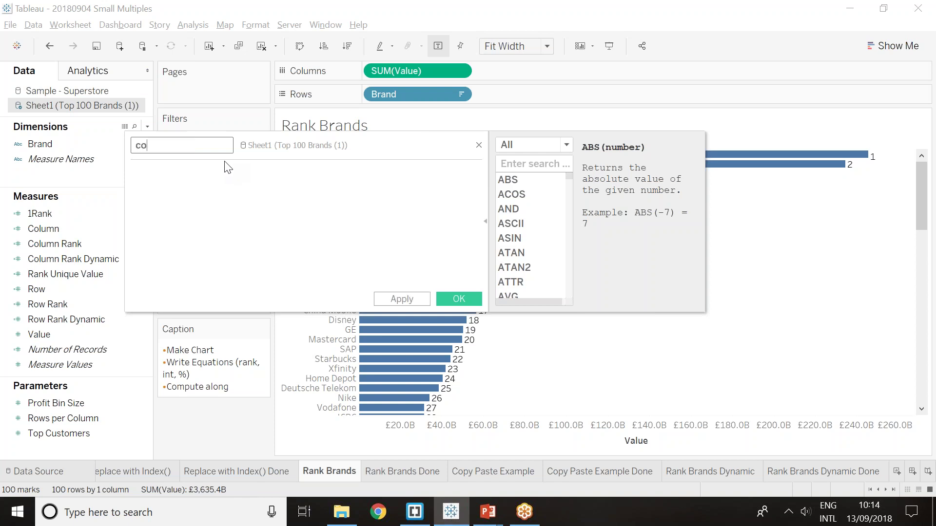
pyautogui.click(135, 149)
pyautogui.write('1')
pyautogui.click(149, 174)
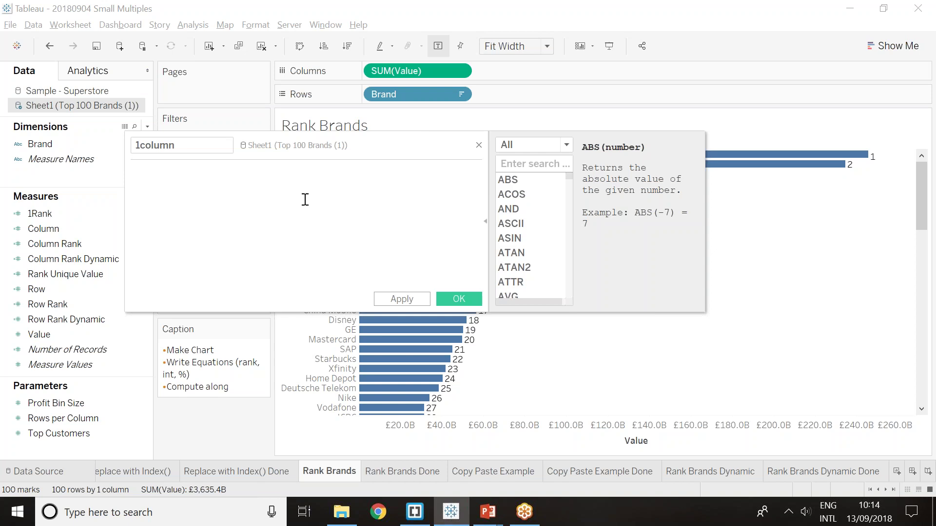
# Step: Define the 1column calculation as int([1Rank]/20) and save it
pyautogui.write('int')
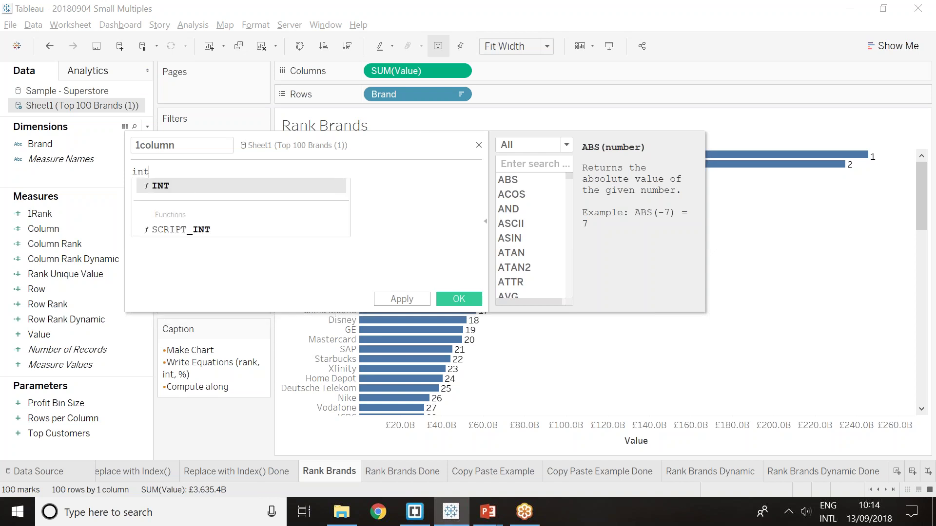
pyautogui.write('(rank')
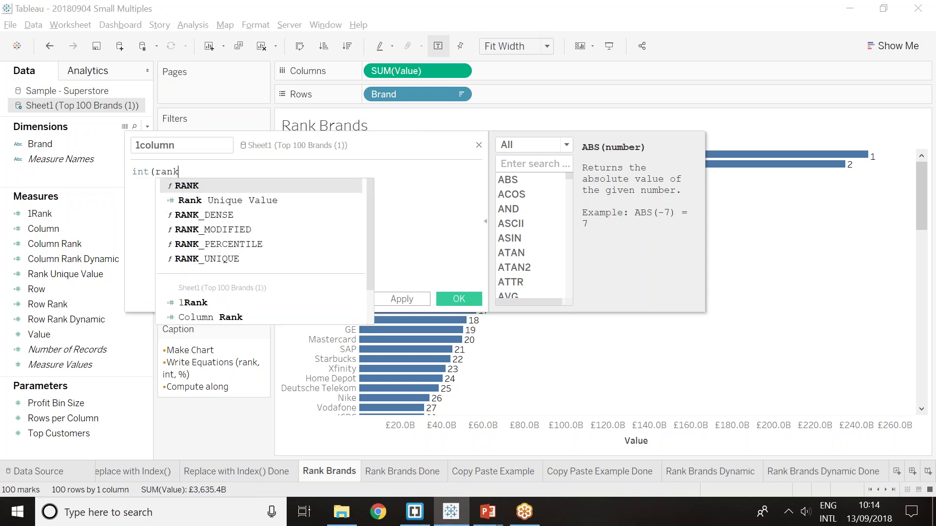
pyautogui.click(201, 304)
pyautogui.write('/20')
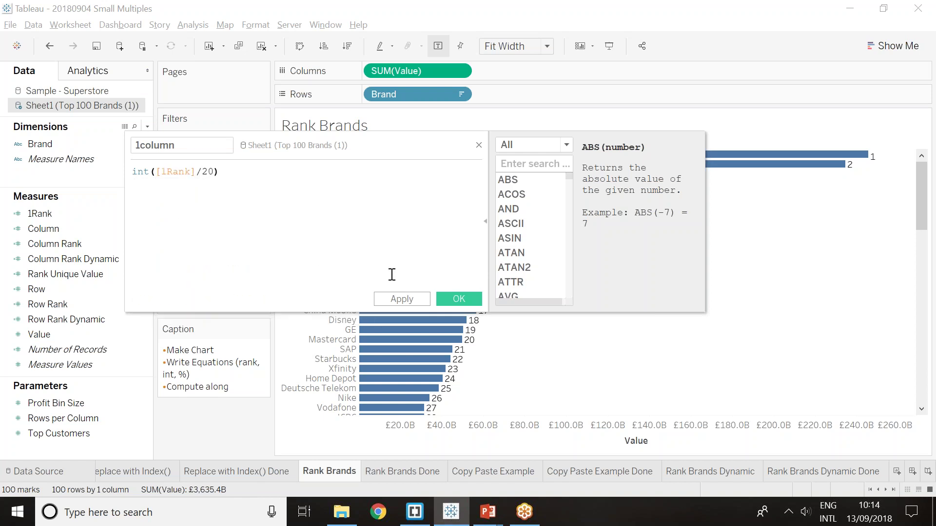
pyautogui.click(411, 300)
pyautogui.click(457, 299)
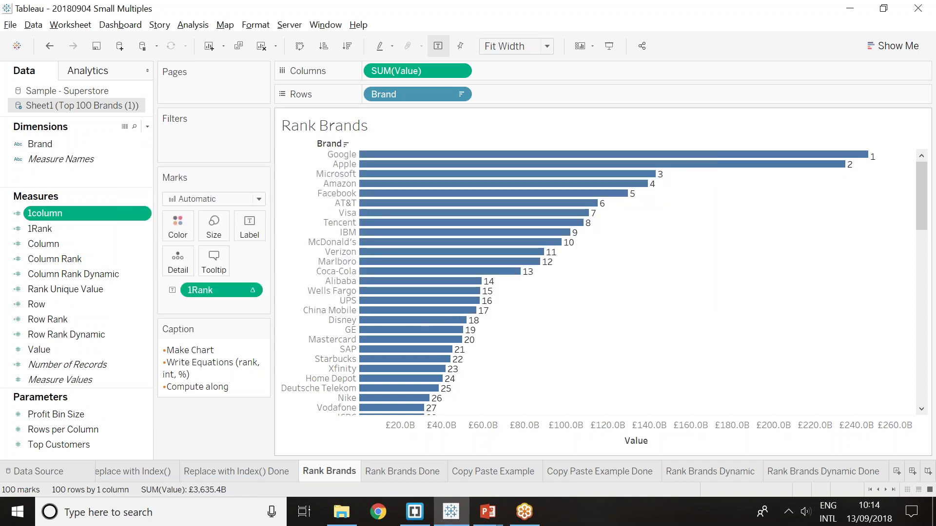
# Step: Create a calculated field named 1row with the formula [1Rank]%20
pyautogui.click(146, 126)
pyautogui.click(54, 141)
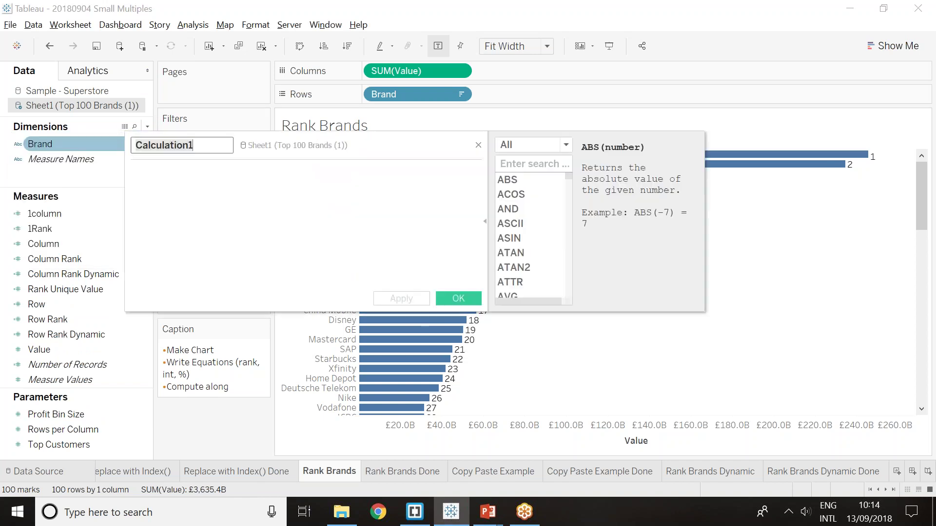
pyautogui.write('1row')
pyautogui.click(299, 184)
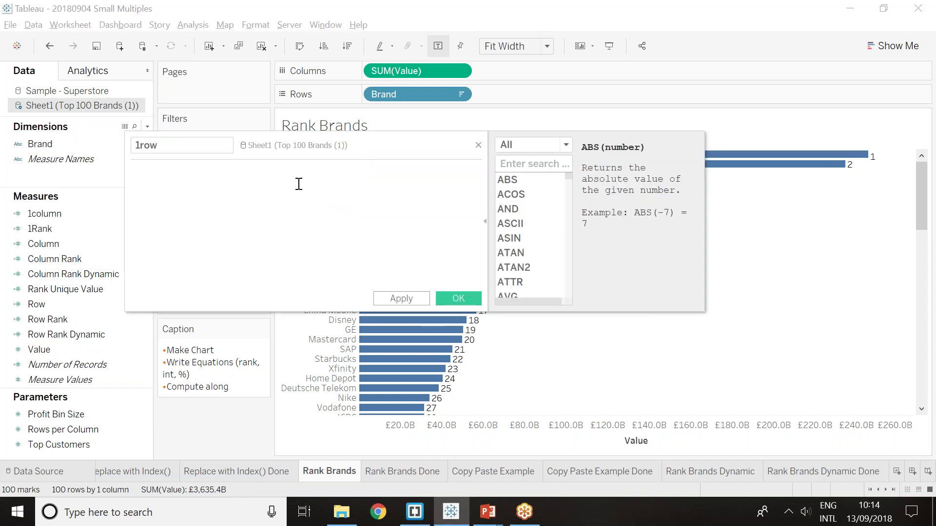
pyautogui.write('rank')
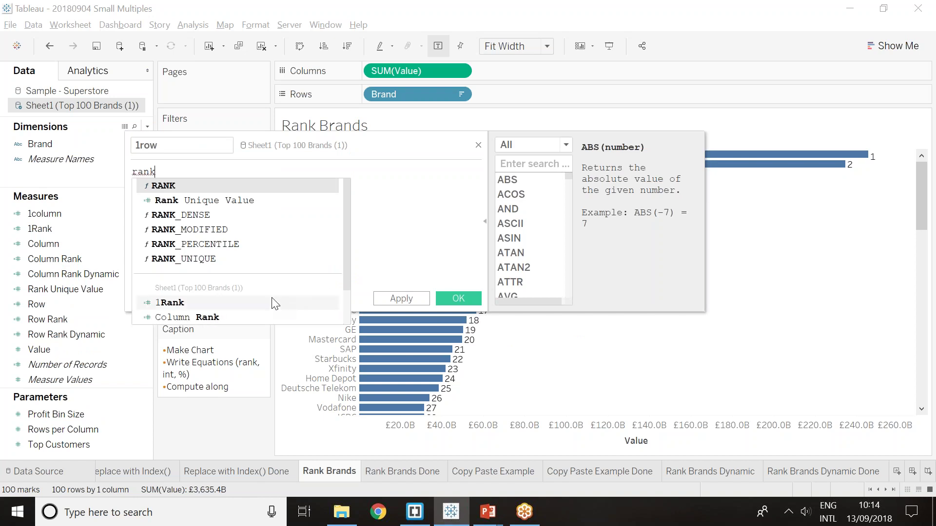
pyautogui.click(273, 303)
pyautogui.write('%')
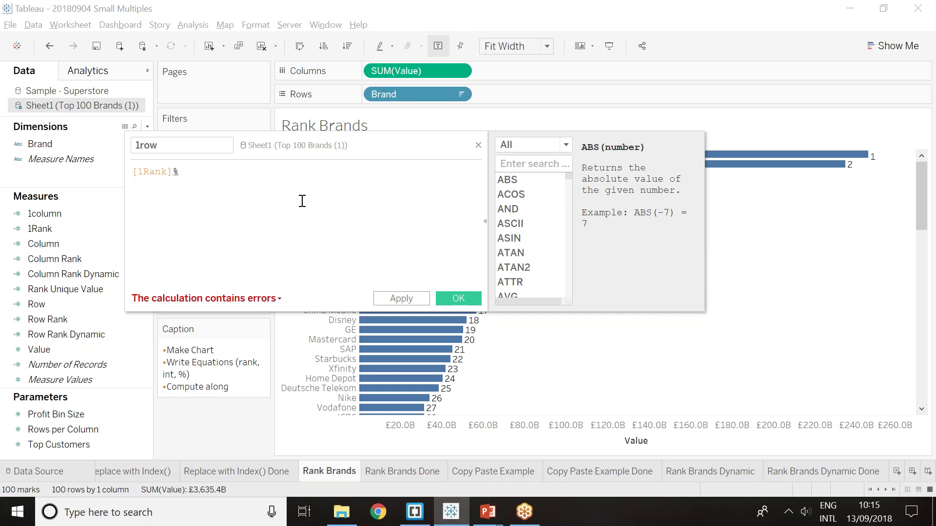
pyautogui.write('20')
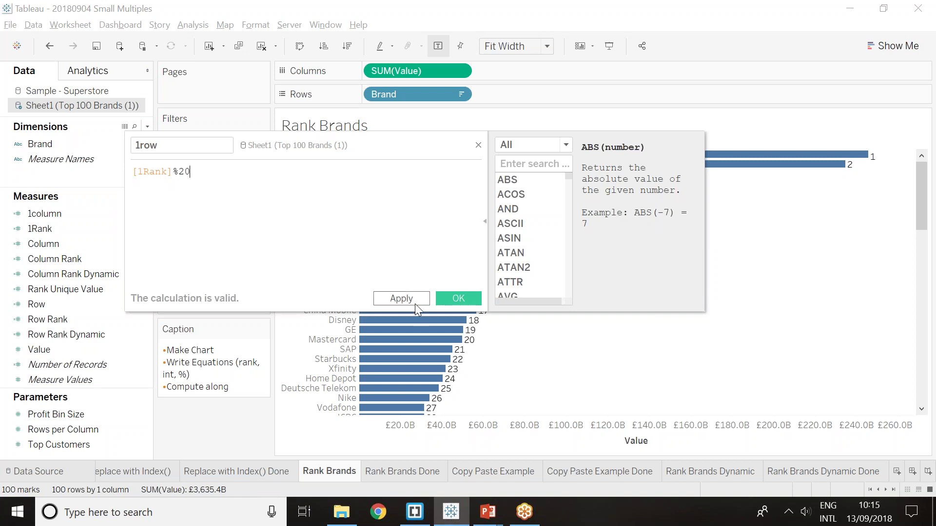
pyautogui.click(414, 300)
pyautogui.click(458, 298)
# Step: Add 1column to Columns and 1row to Rows, and convert both fields to discrete
pyautogui.moveTo(74, 211); pyautogui.dragTo(575, 73)
pyautogui.moveTo(71, 239); pyautogui.dragTo(566, 98)
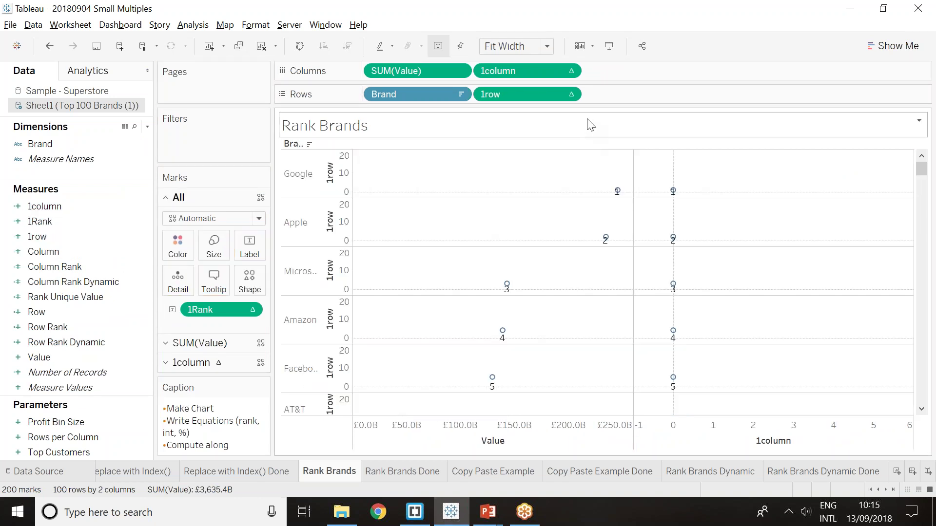
pyautogui.rightClick(537, 65)
pyautogui.moveTo(647, 241)
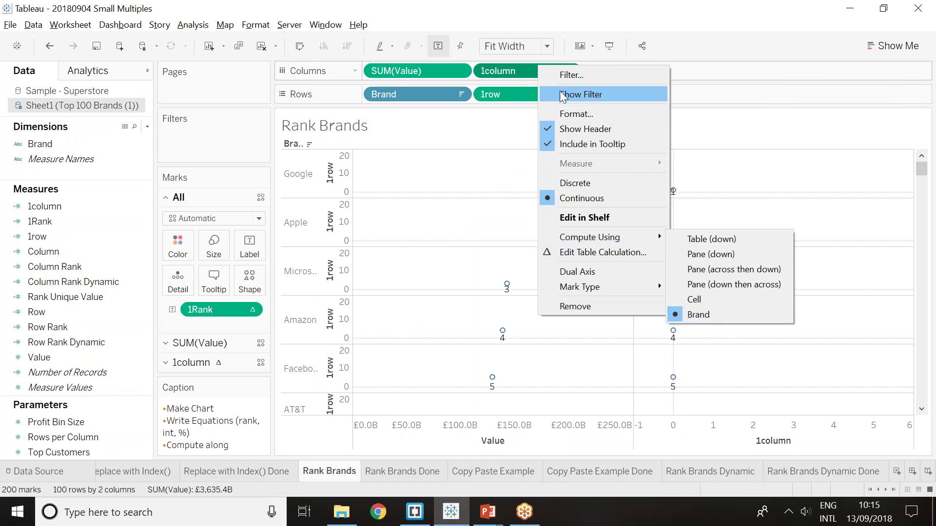
pyautogui.click(575, 182)
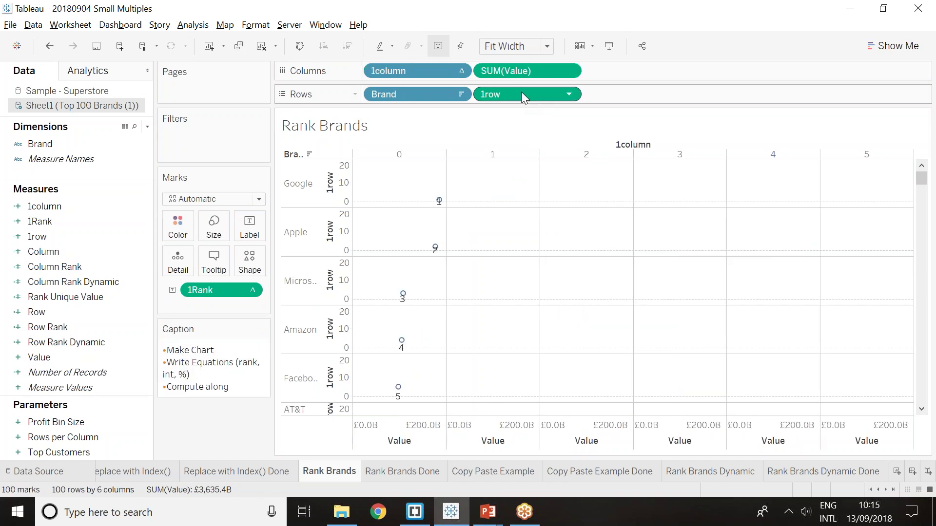
pyautogui.rightClick(523, 95)
pyautogui.moveTo(608, 264)
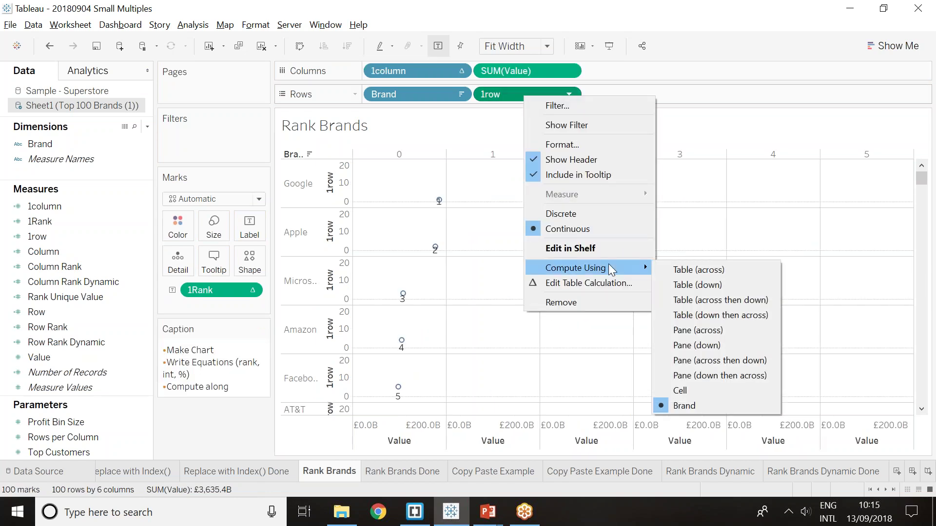
pyautogui.click(587, 212)
# Step: Put 1row first on Rows, move Brand from Rows to Detail, and fit the chart to Entire View
pyautogui.moveTo(512, 95); pyautogui.dragTo(375, 95)
pyautogui.moveTo(530, 95); pyautogui.dragTo(176, 264)
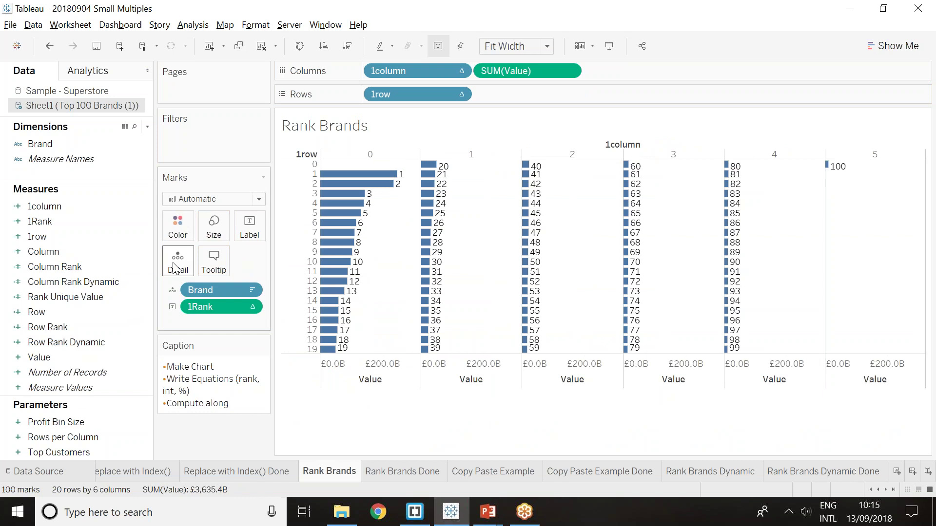
pyautogui.click(534, 49)
pyautogui.click(524, 112)
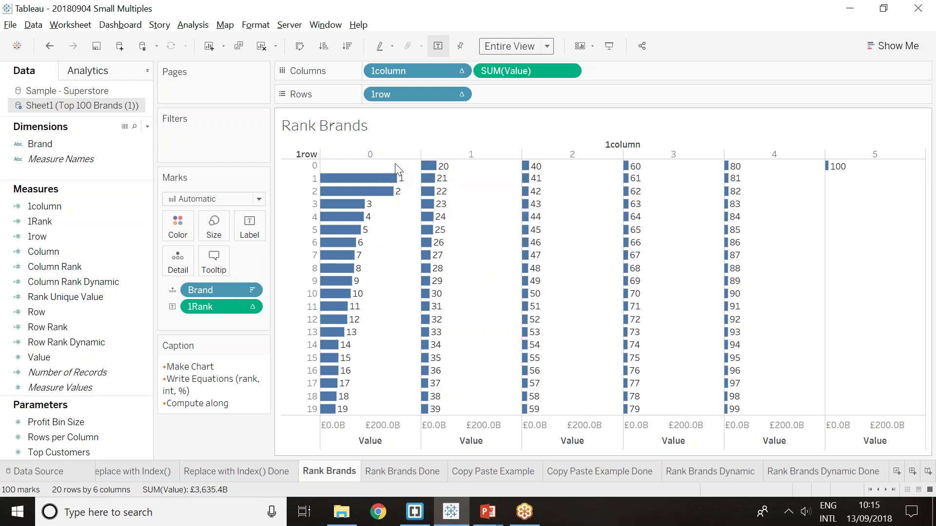
# Step: Edit the 1Rank calculation to RANK_UNIQUE(SUM([Value]))-1 so the ranking starts at zero, and save it
pyautogui.click(74, 220)
pyautogui.rightClick(74, 220)
pyautogui.click(110, 280)
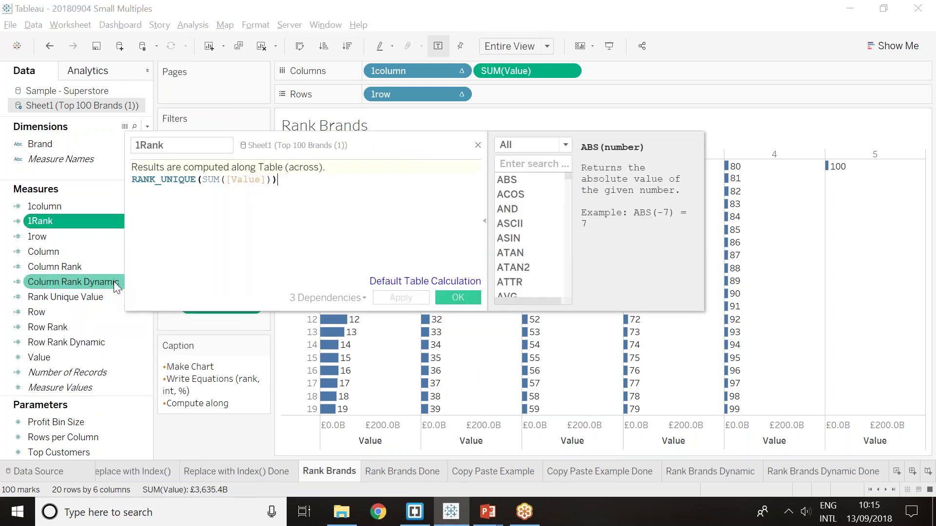
pyautogui.click(292, 186)
pyautogui.write('-1')
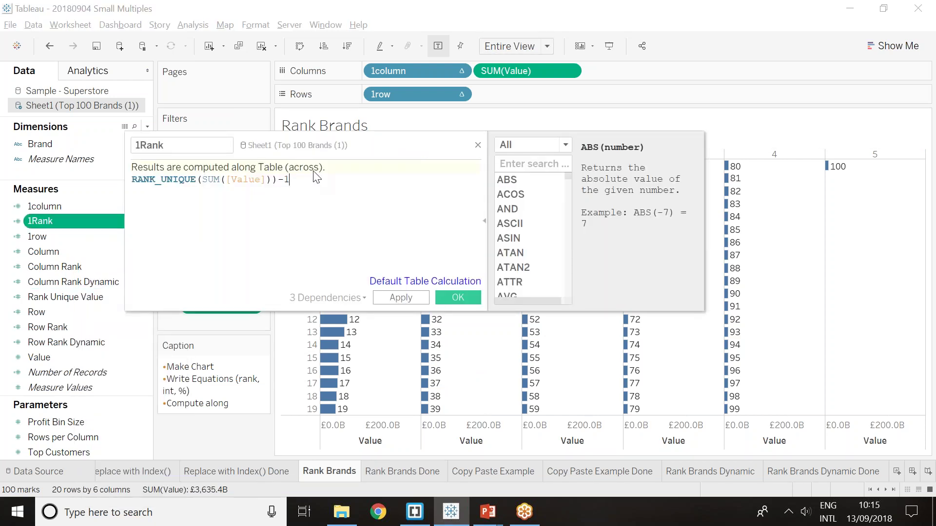
pyautogui.click(412, 298)
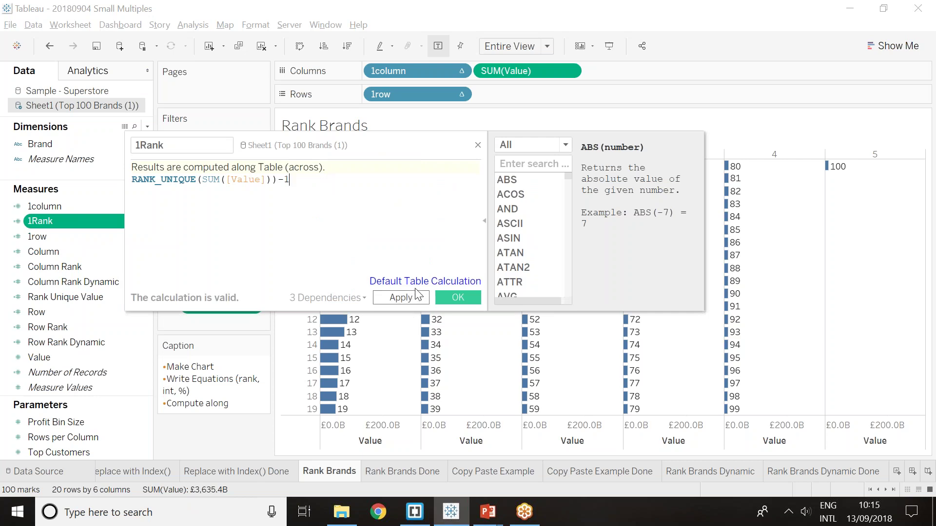
pyautogui.click(458, 298)
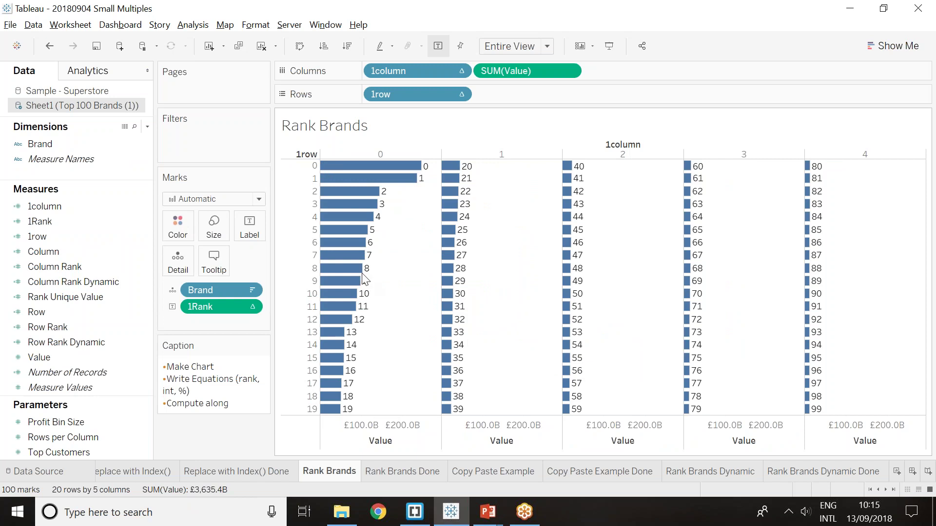
# Step: Label the bars with Brand instead of 1Rank, removing 1Rank from the Marks card
pyautogui.moveTo(233, 295); pyautogui.dragTo(249, 227)
pyautogui.moveTo(212, 309); pyautogui.dragTo(215, 22)
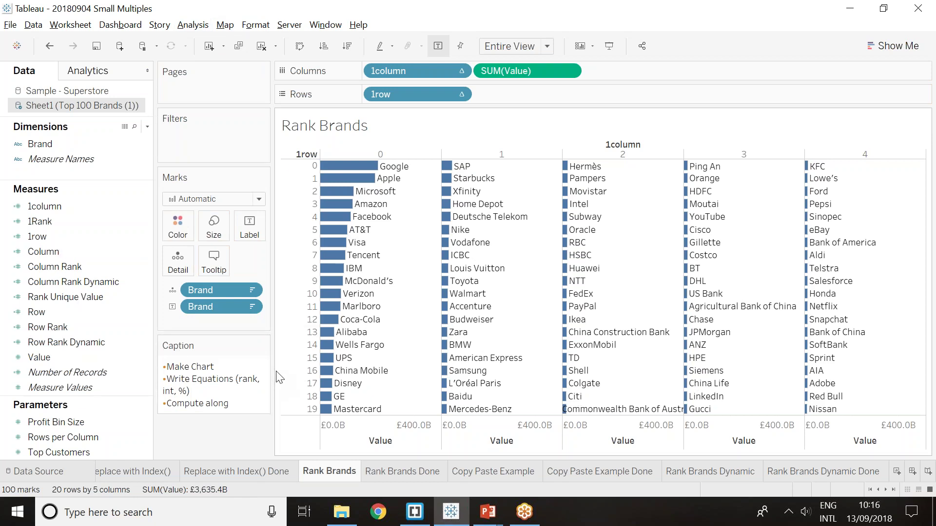
# Step: Switch to the PowerPoint presentation and advance the "Magic" slide to reveal the Columns and Rows formulas
pyautogui.hotkey('alt', 'Tab')
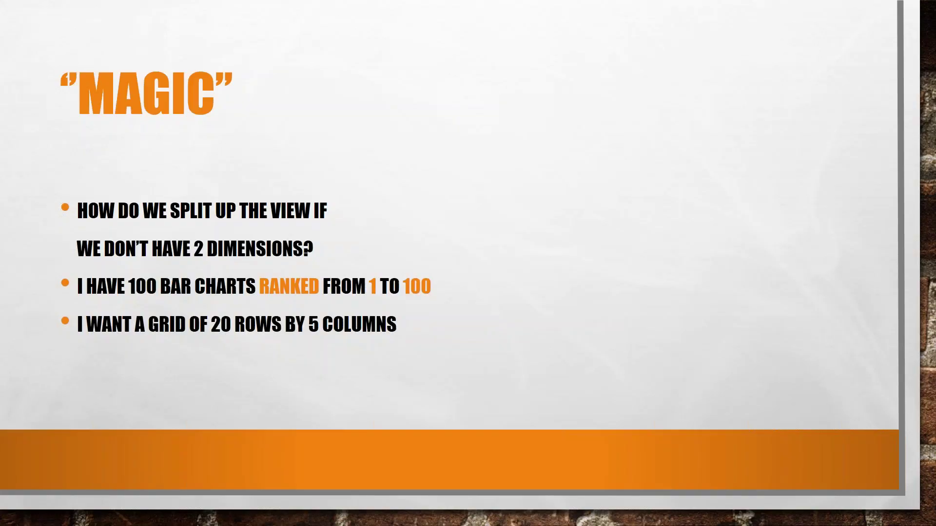
pyautogui.press('Right')
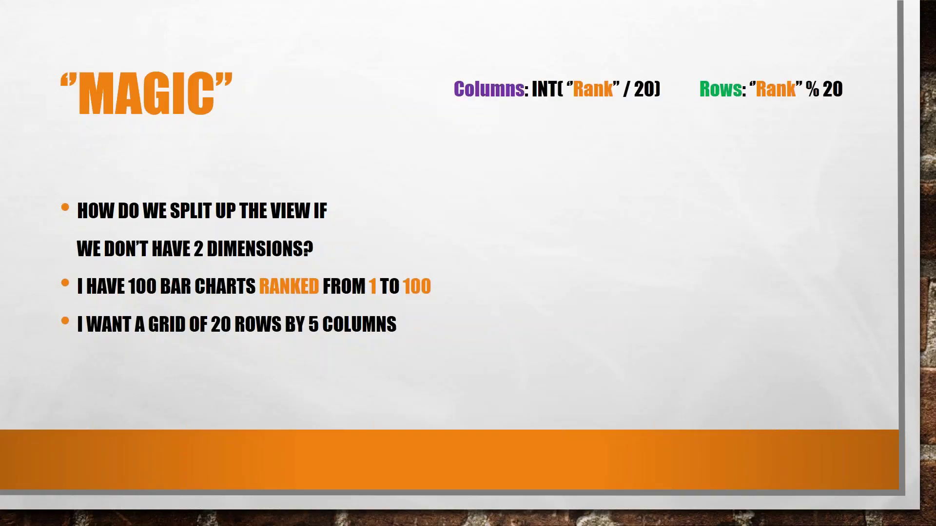